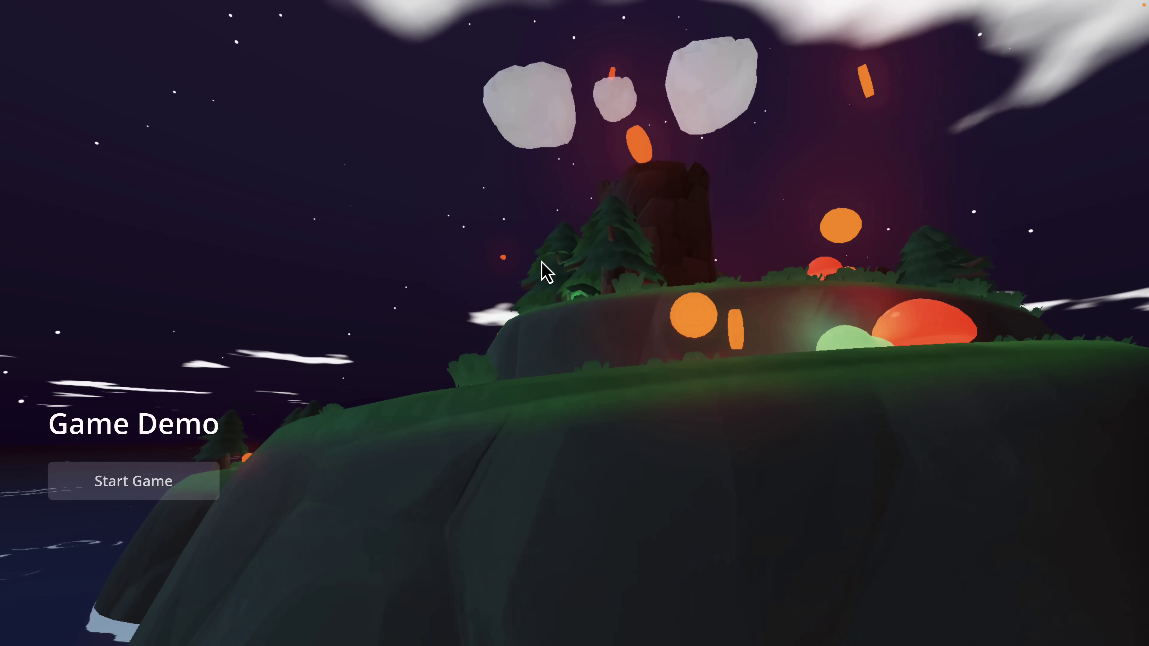
Start a new game and run the robot up the ramp and along the seaside cliff, collecting coins.
left_click(121, 497)
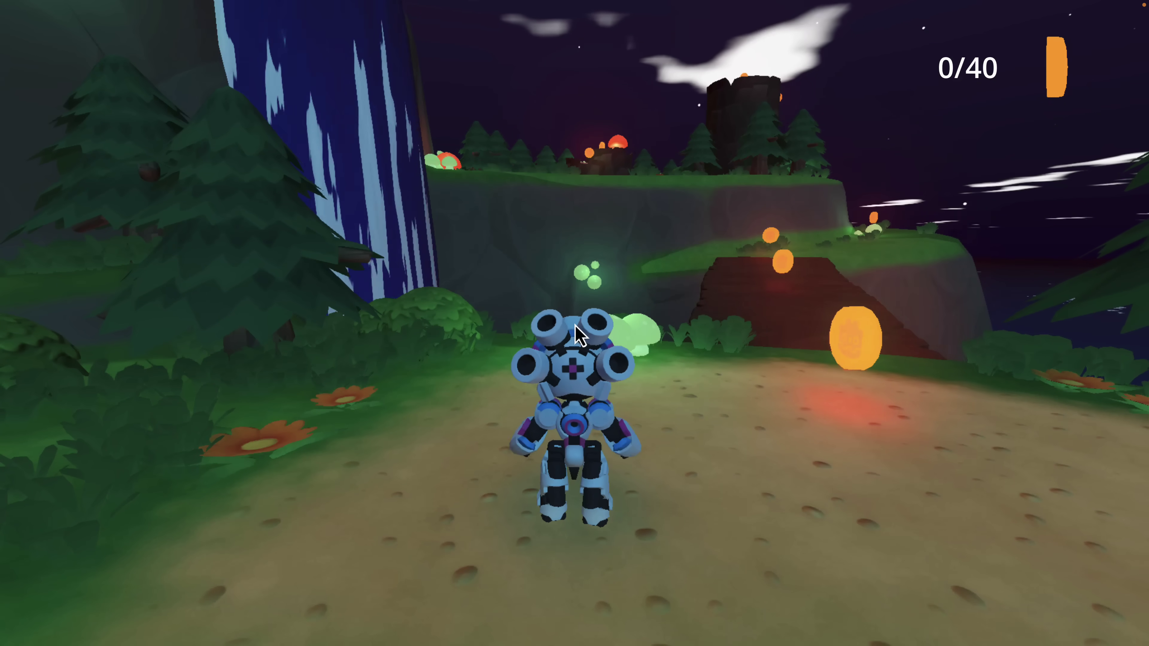
key("a")
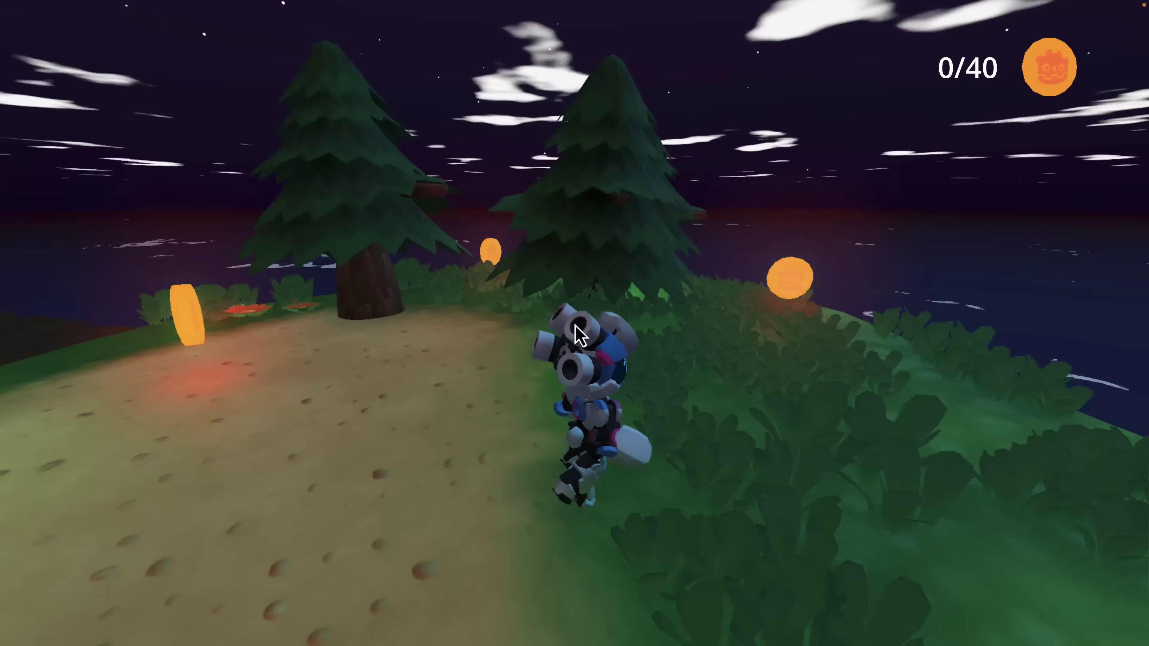
key("w")
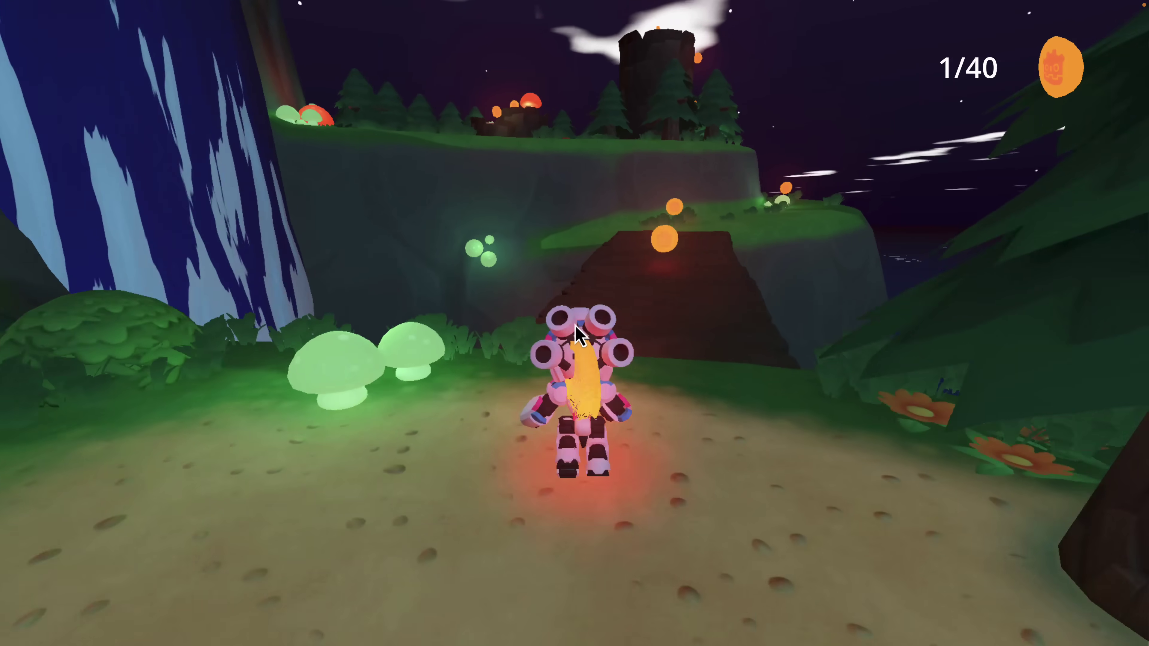
key("w")
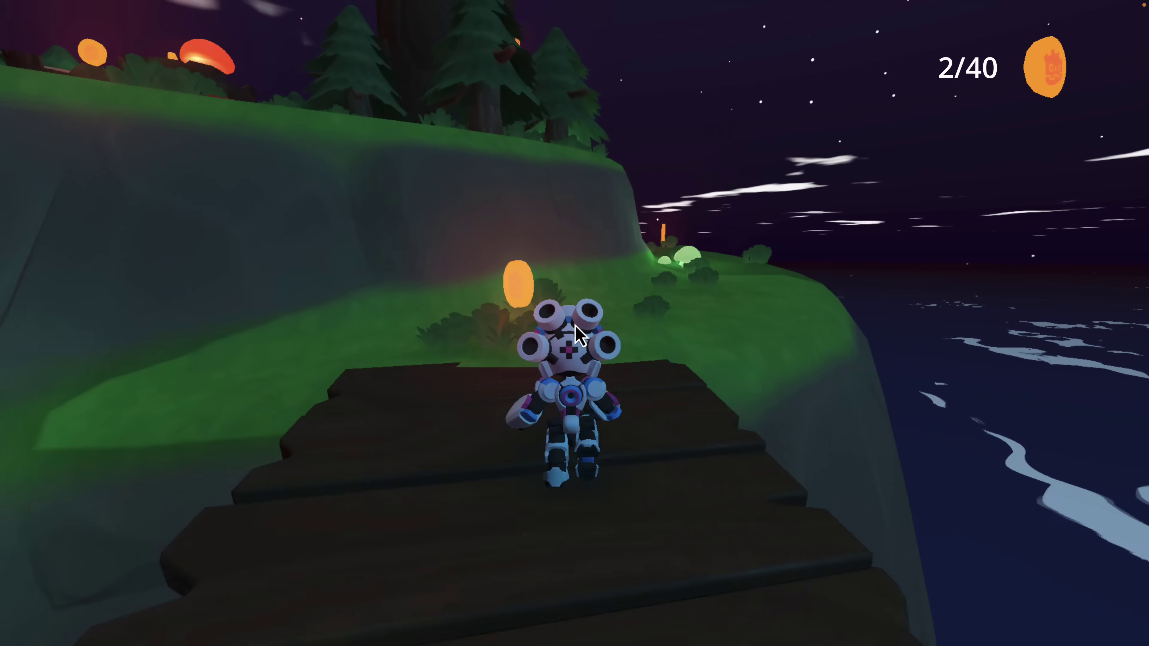
key("w")
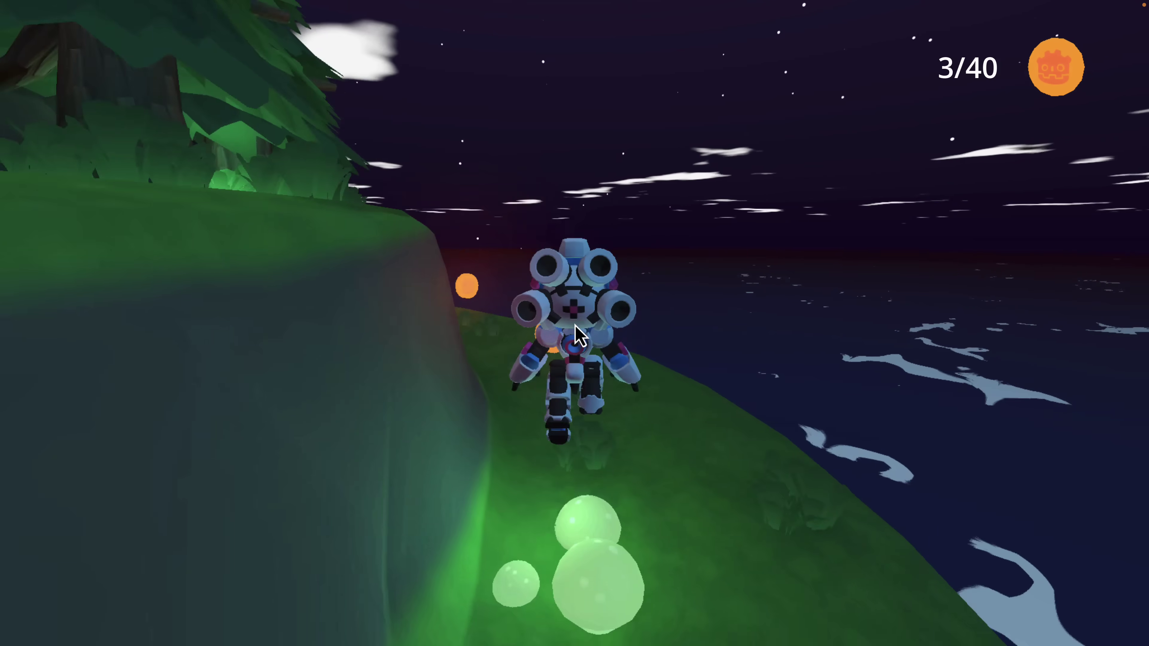
key("w")
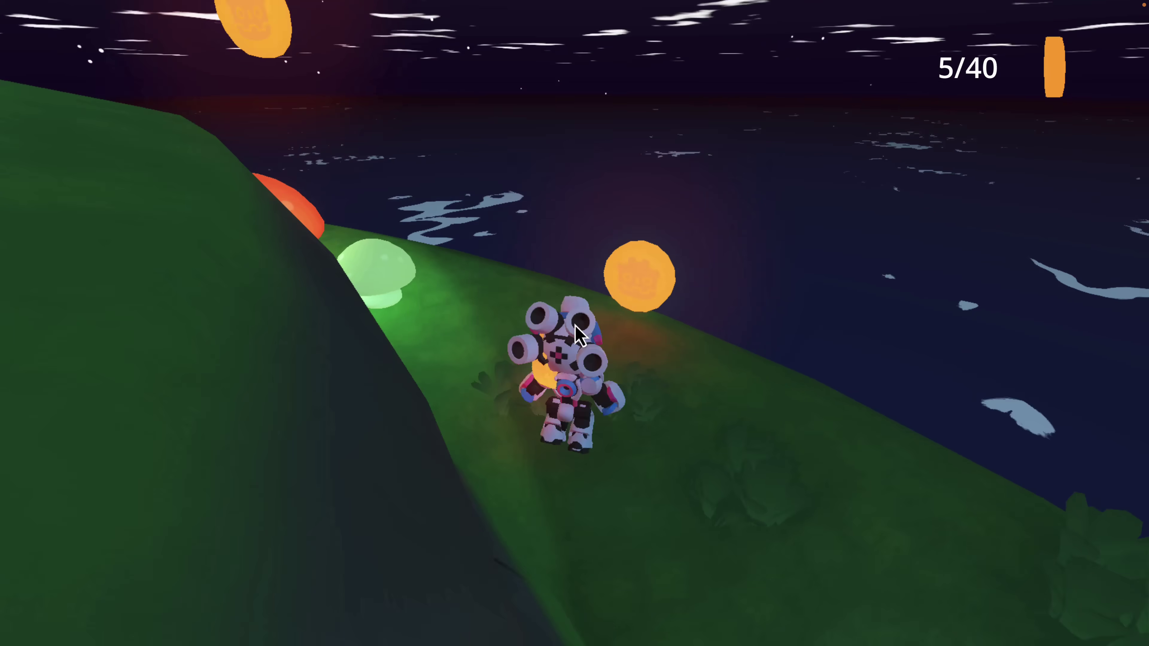
key("w")
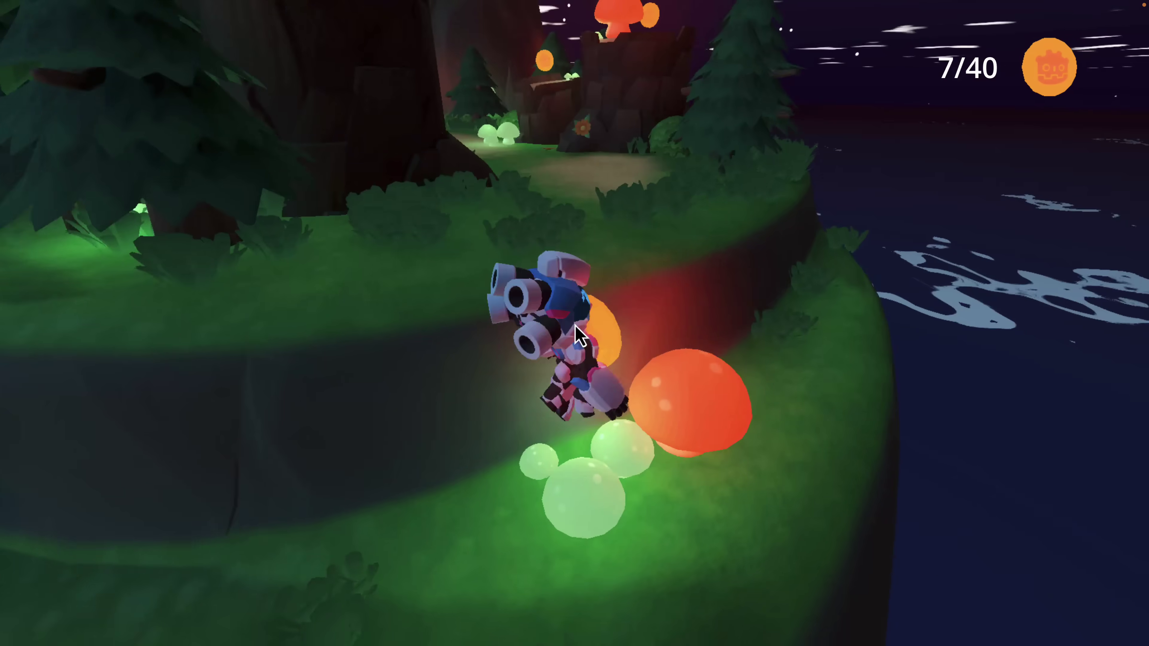
key("w")
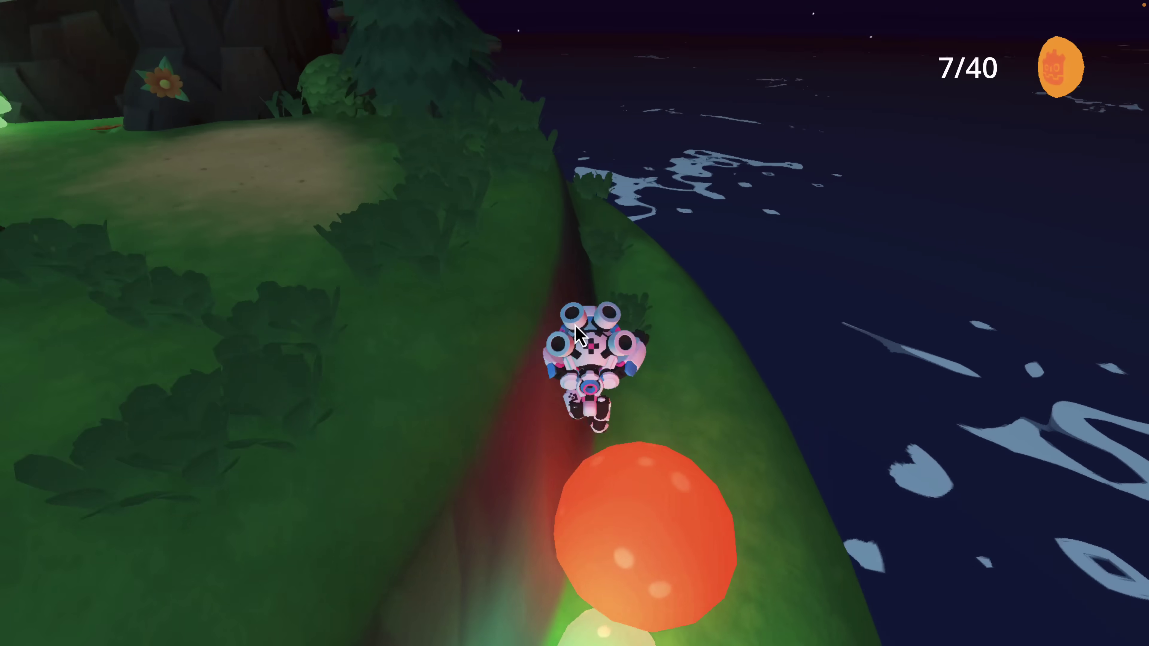
Jump out over the sea for a coin, then hop onto the tree stump and red mushroom cap.
key("space")
key("w")
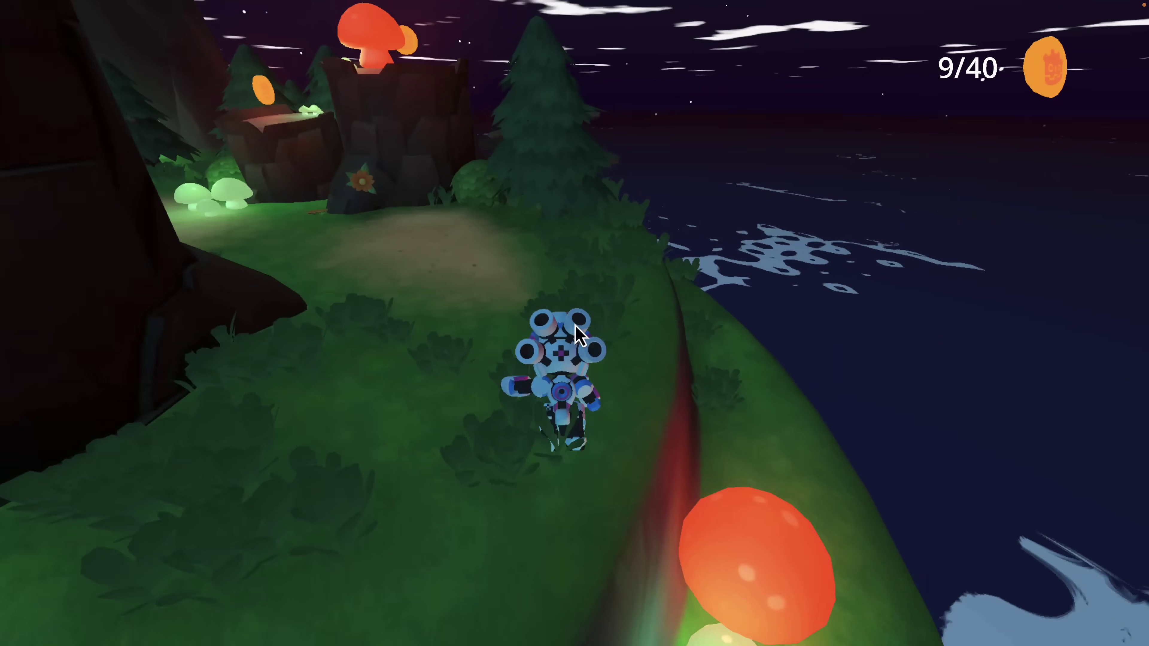
key("w")
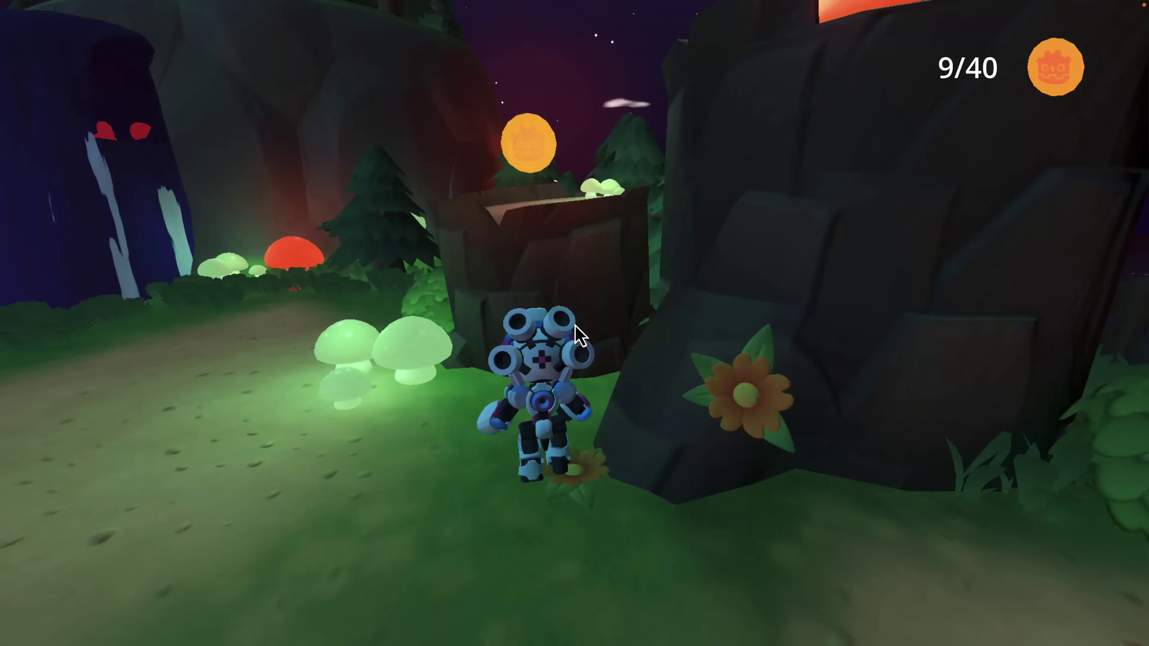
key("space")
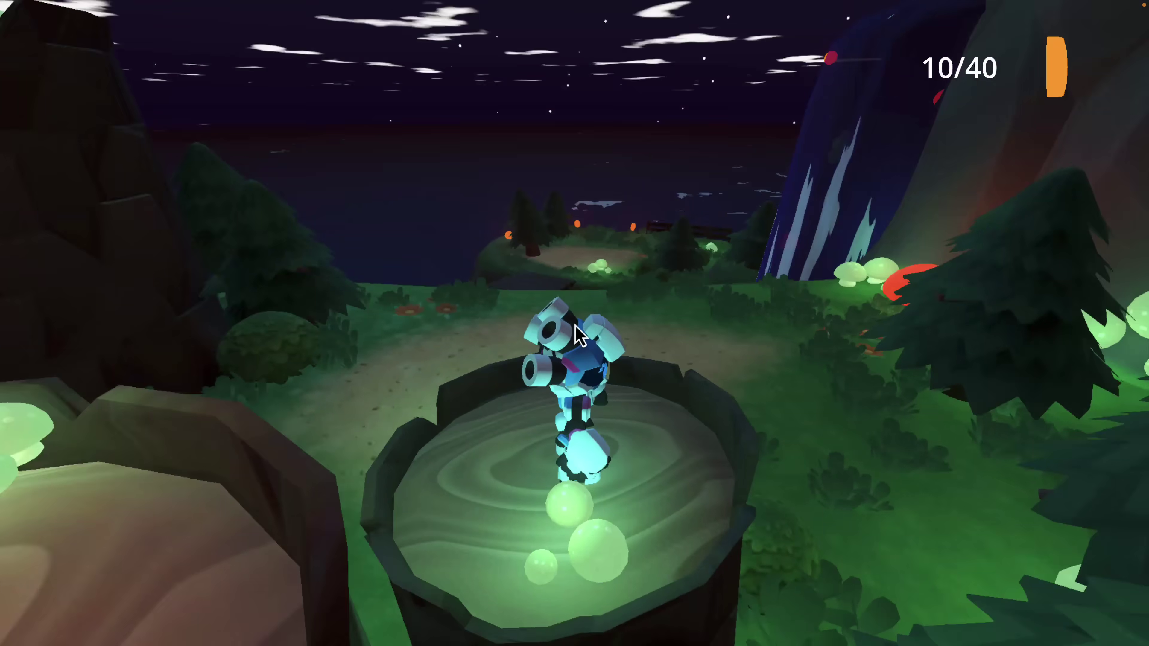
key("w")
key("space")
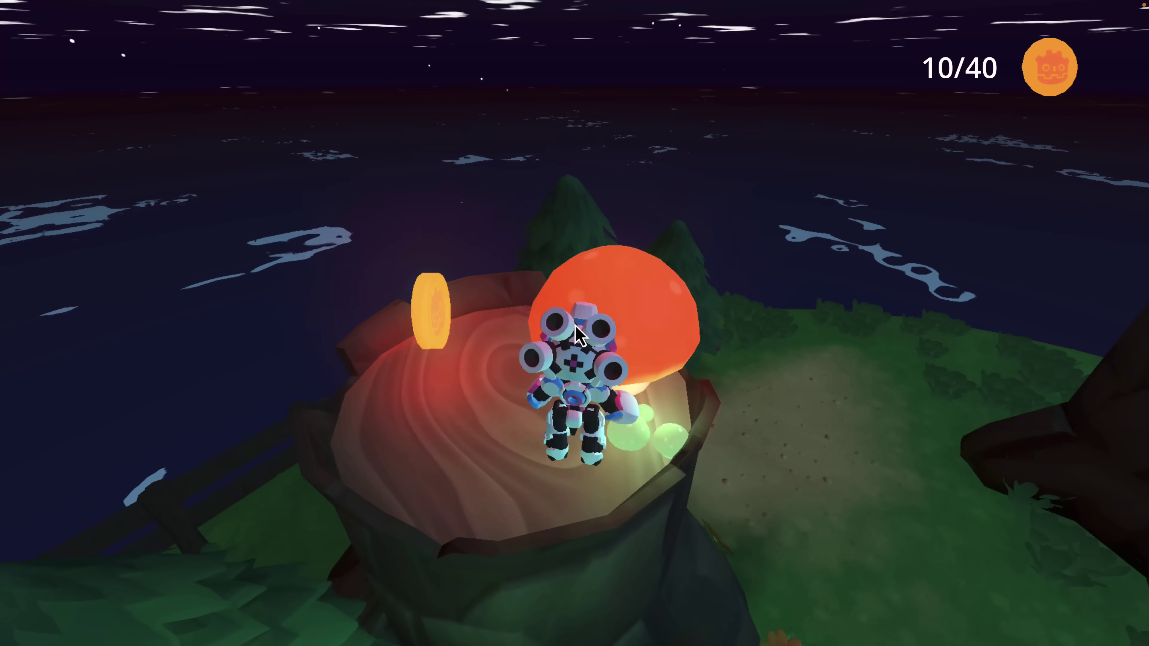
key("w")
key("space")
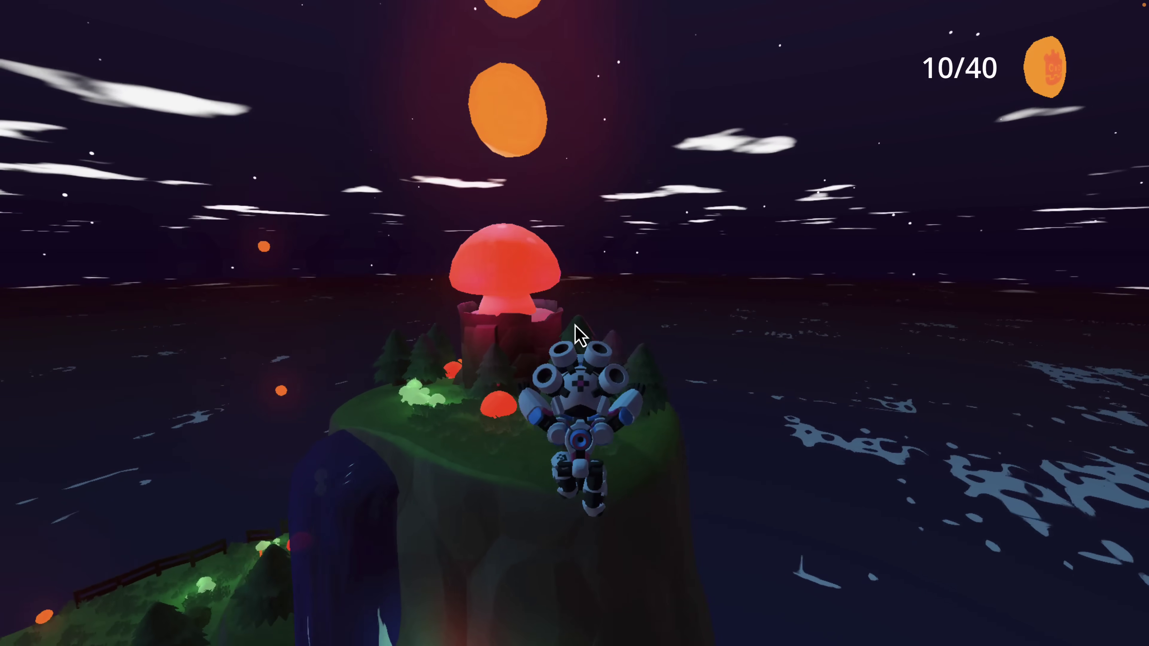
Bounce high off the big red mushroom among the glowing mushrooms to grab more coins.
key("w")
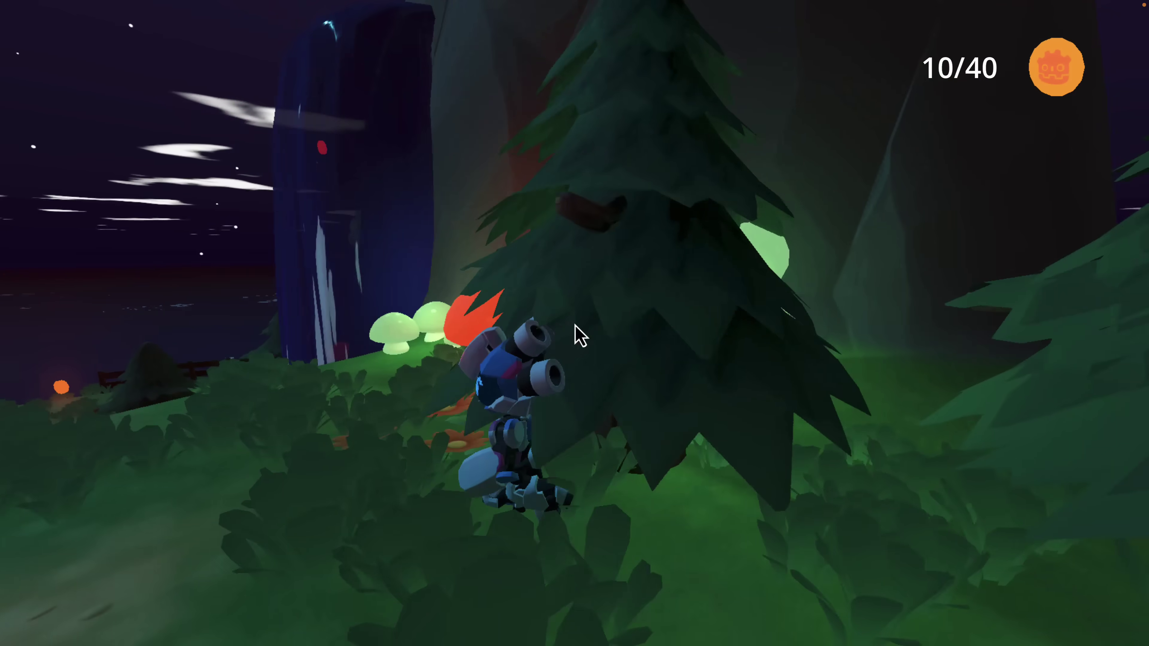
key("s")
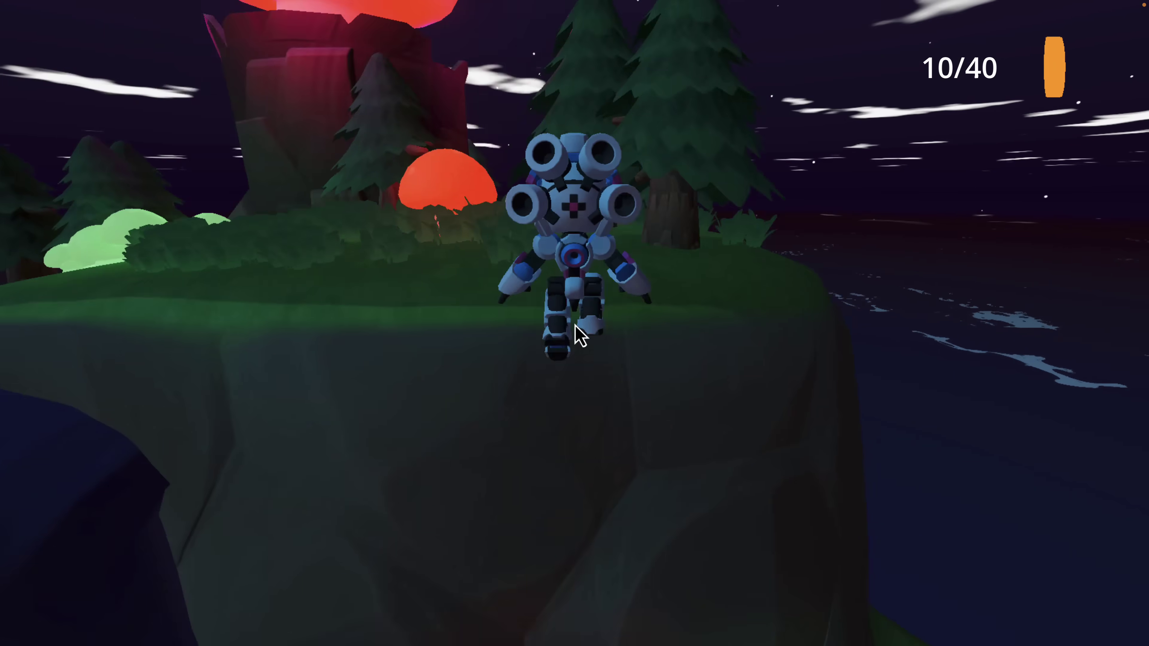
key("w")
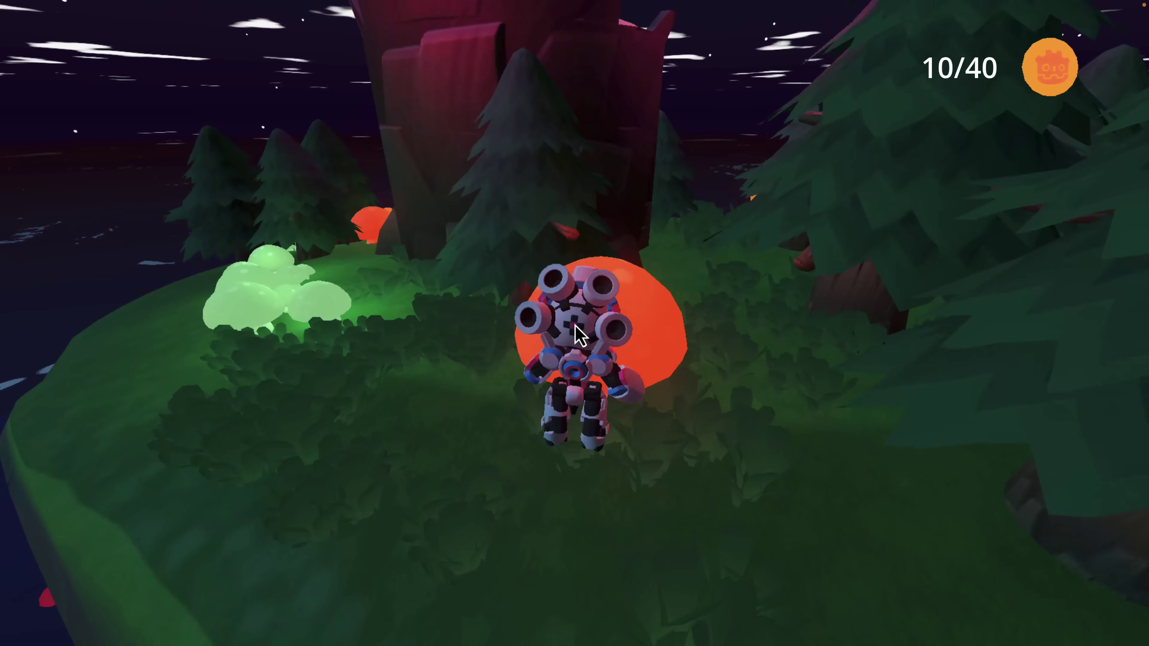
key("w")
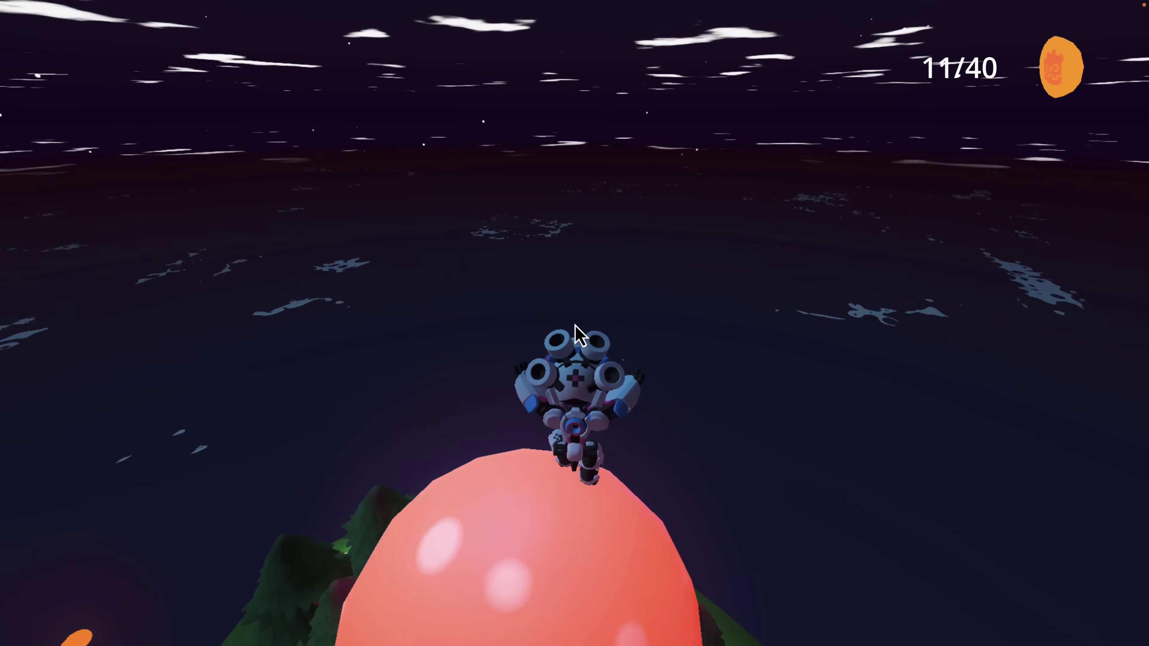
key("w")
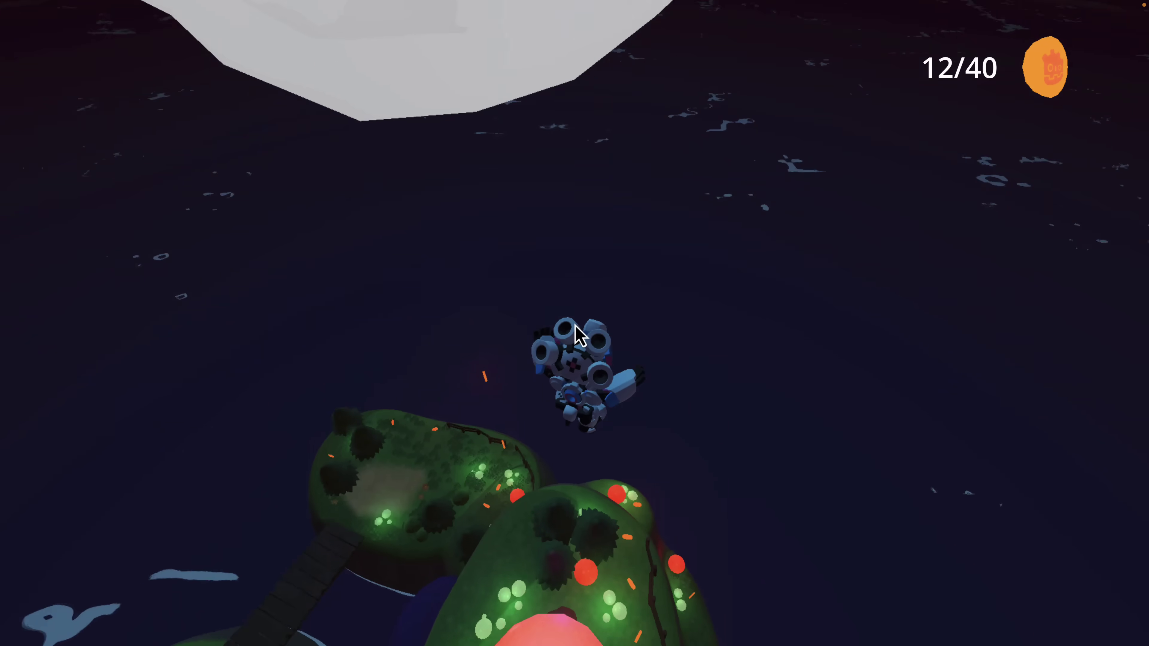
key("w")
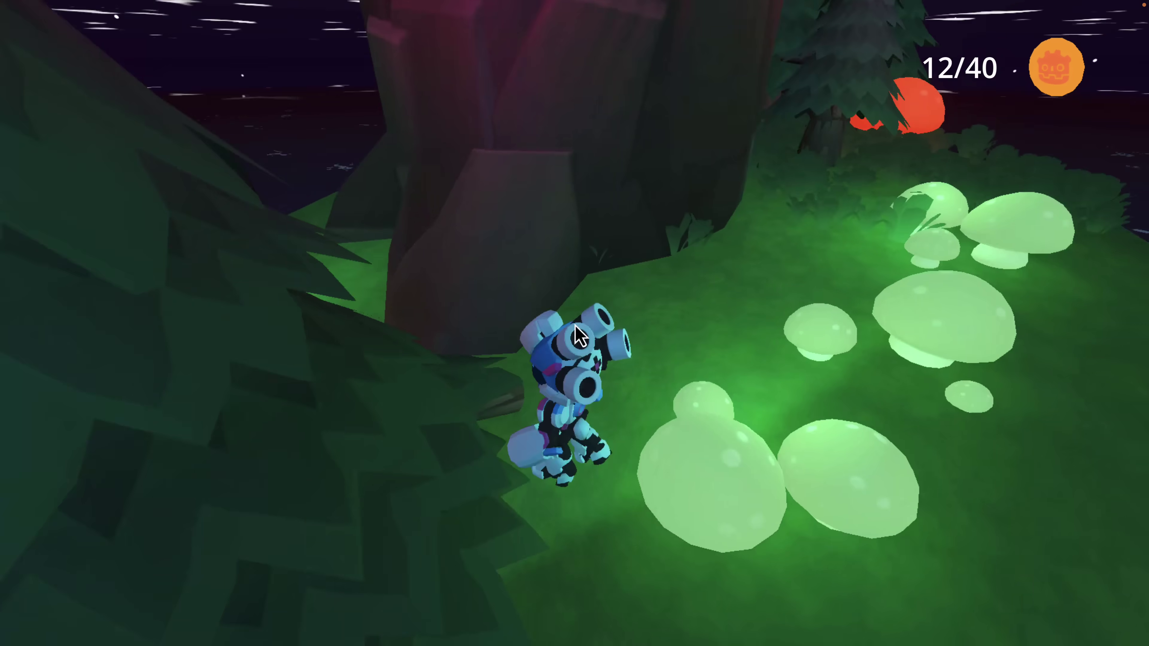
Run back across the island past the rock wall and waterfall, then pause the game.
key("s")
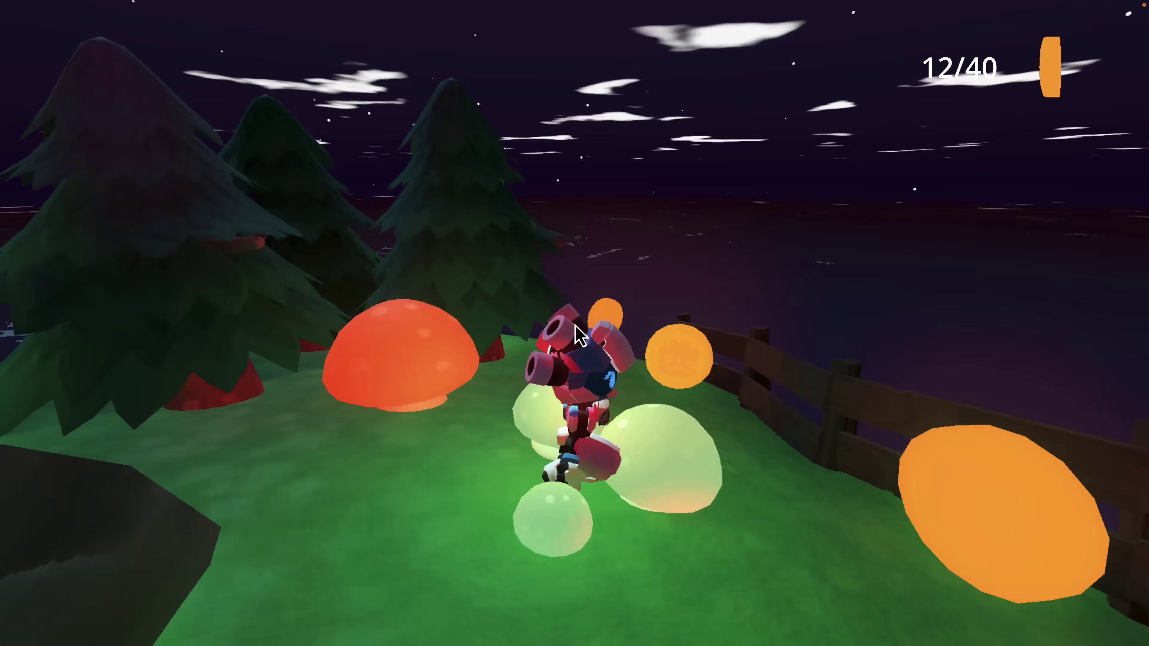
key("w")
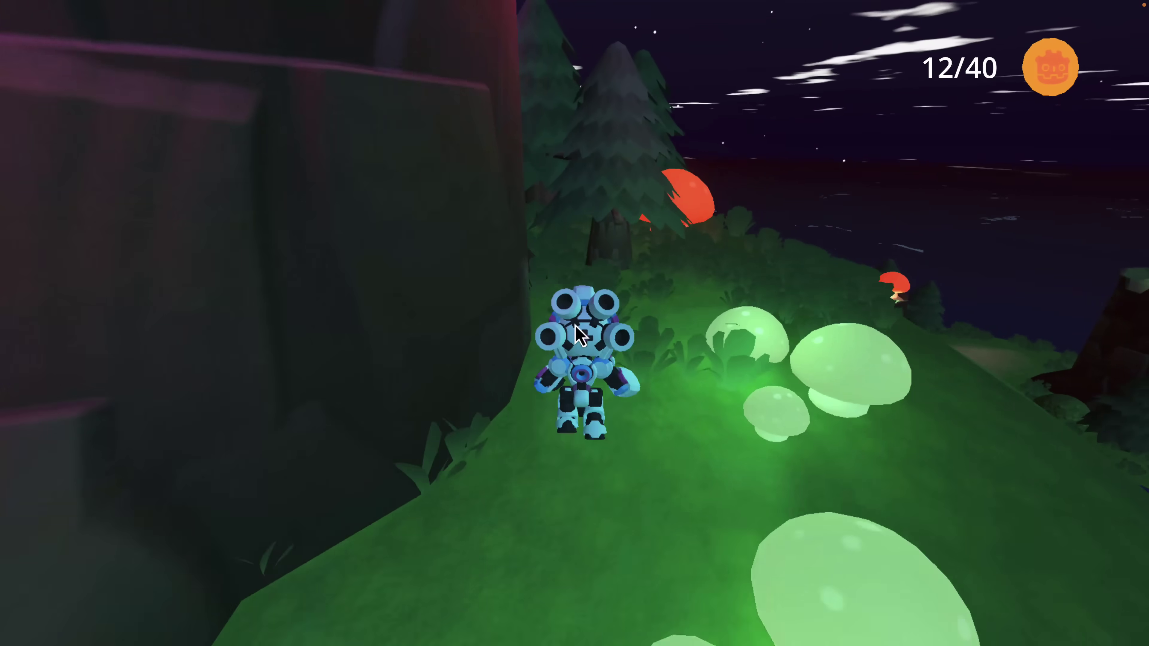
key("space")
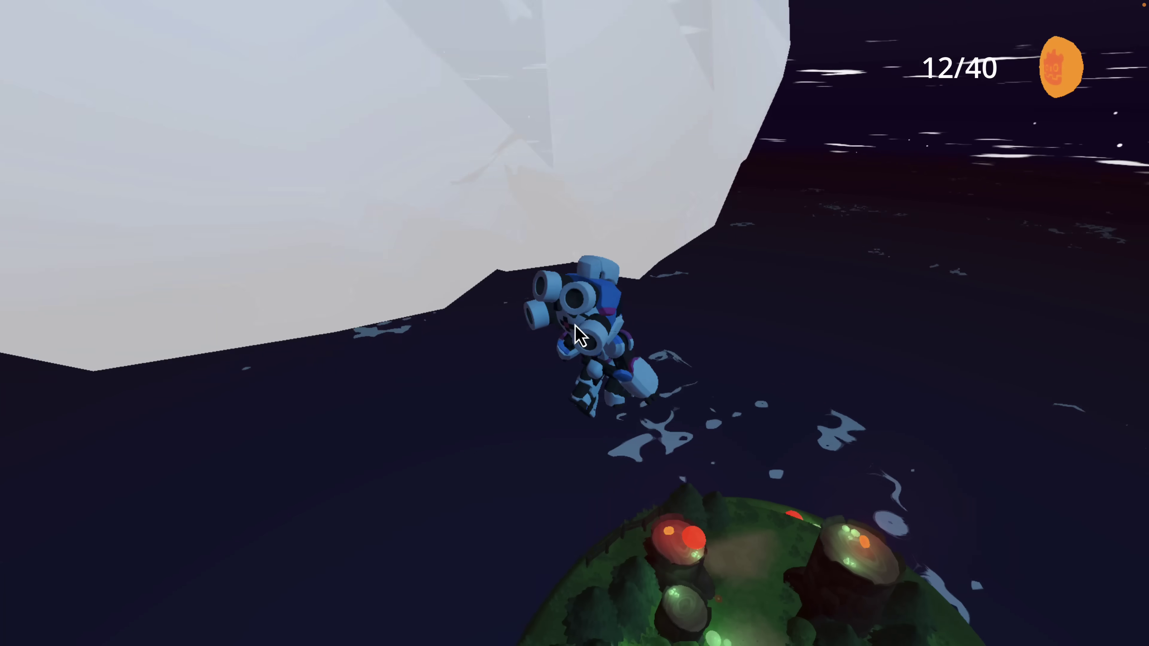
key("s")
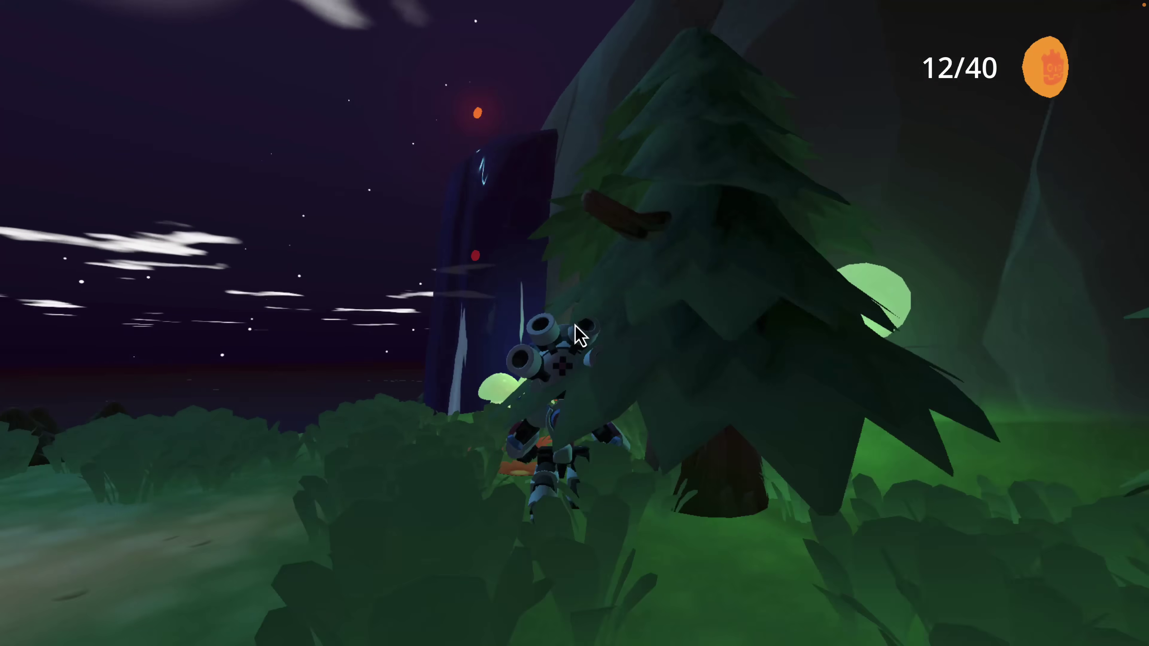
key("d")
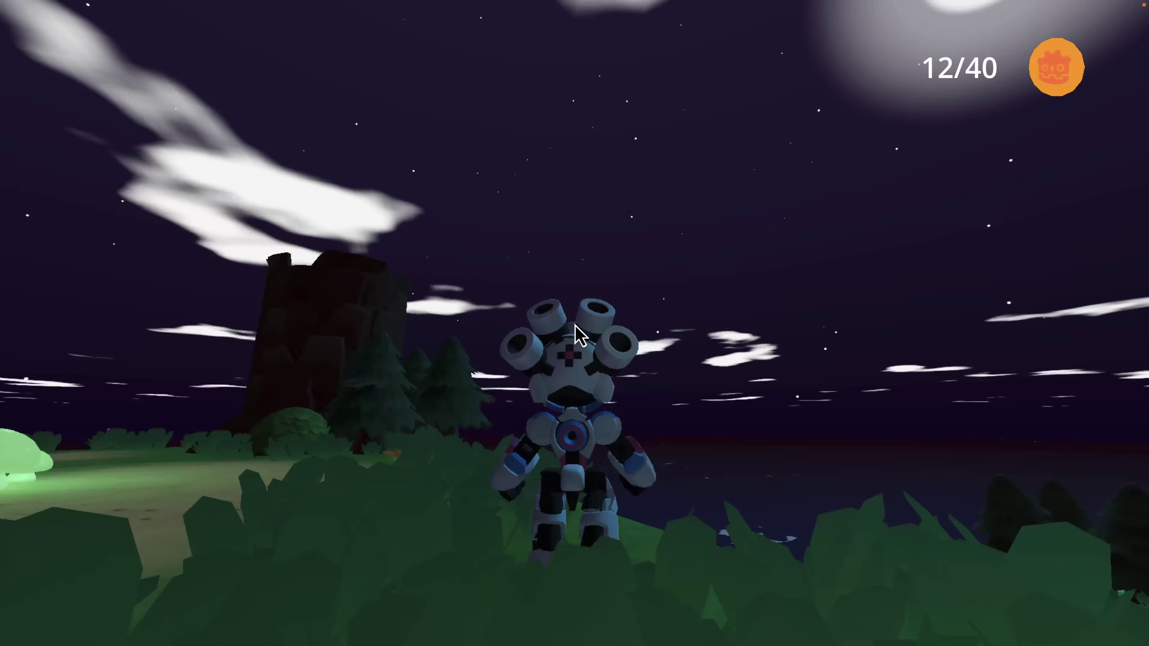
key("s")
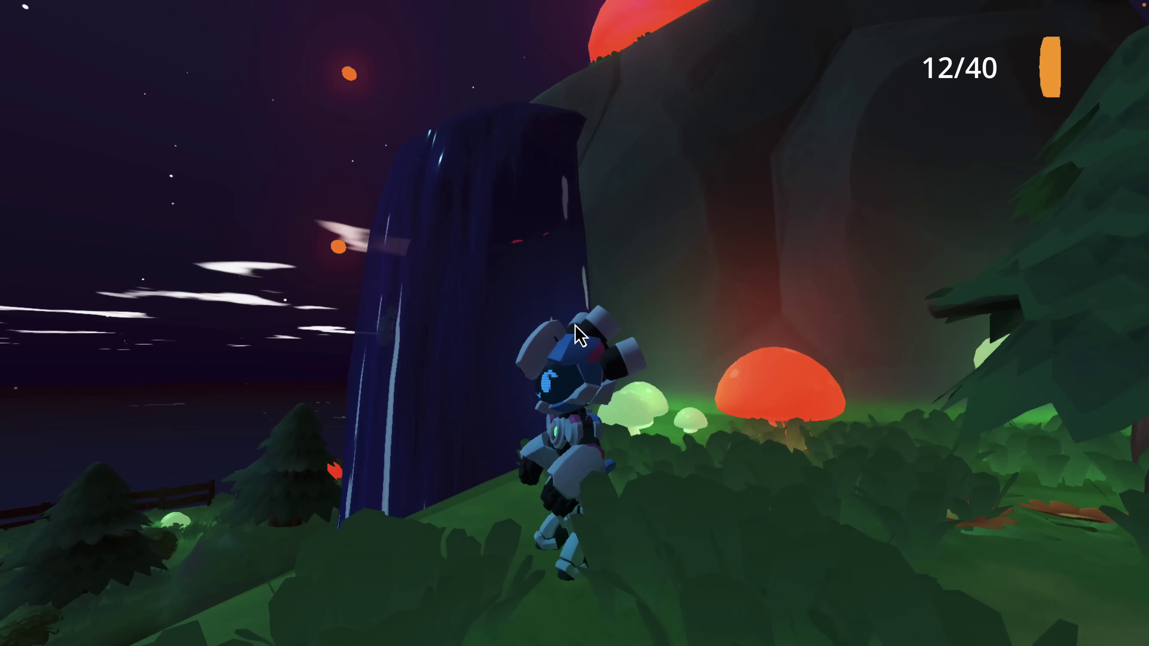
key("Escape")
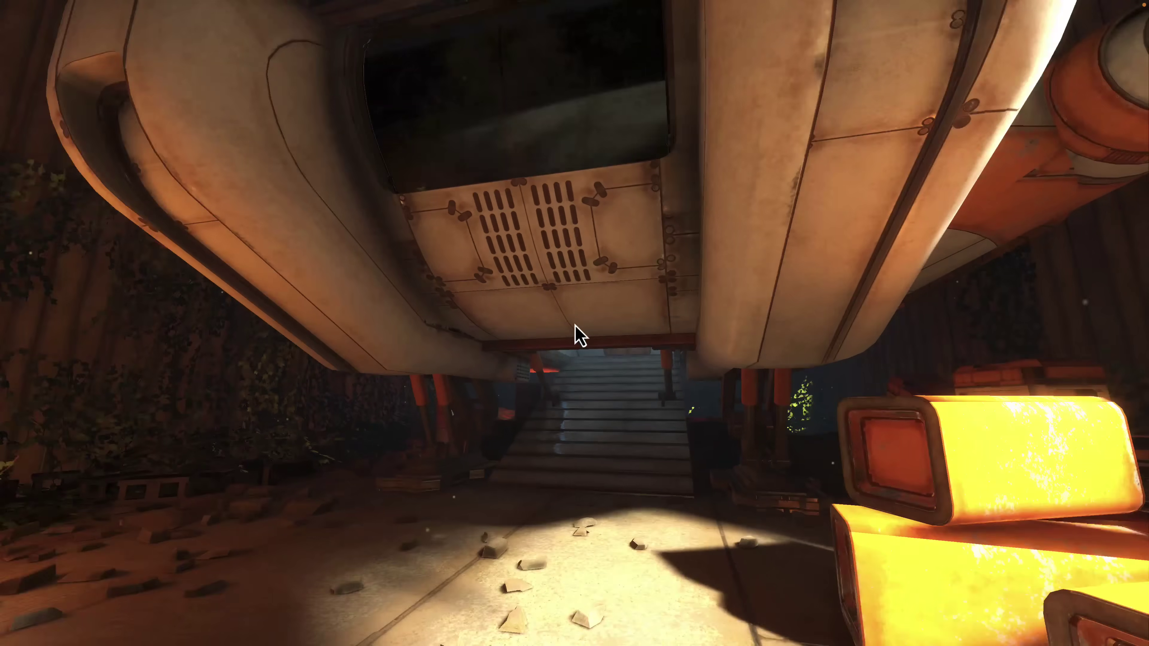
Walk up the stairs under the ship to the orange double door, then exit the demo.
key("w")
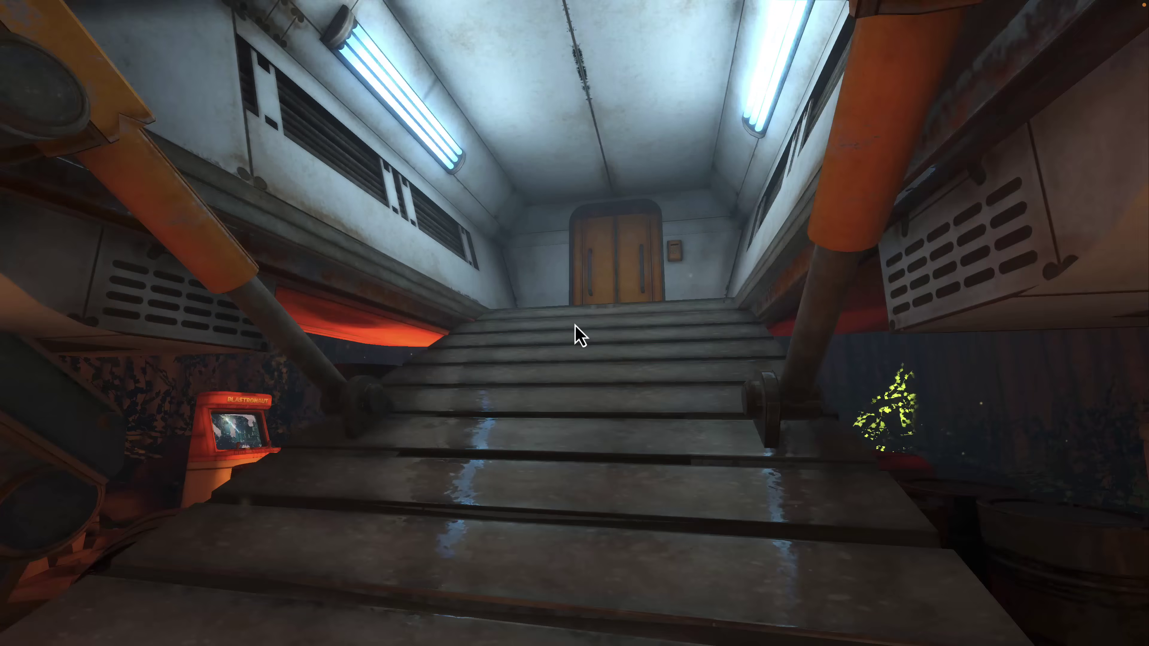
key("w")
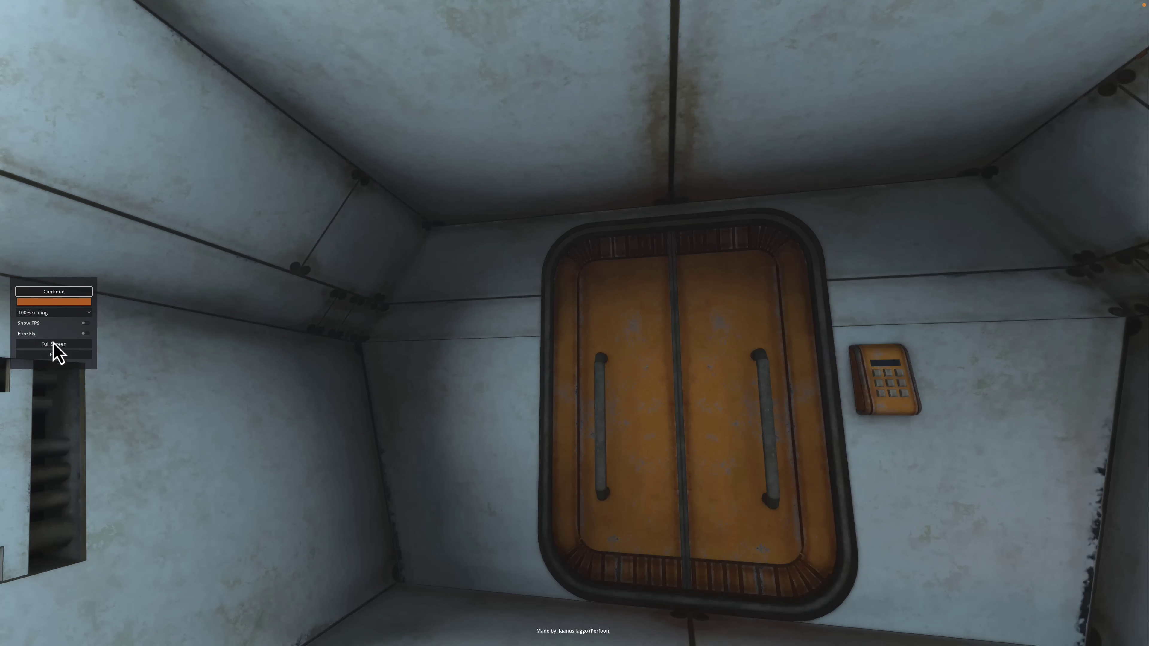
left_click(54, 354)
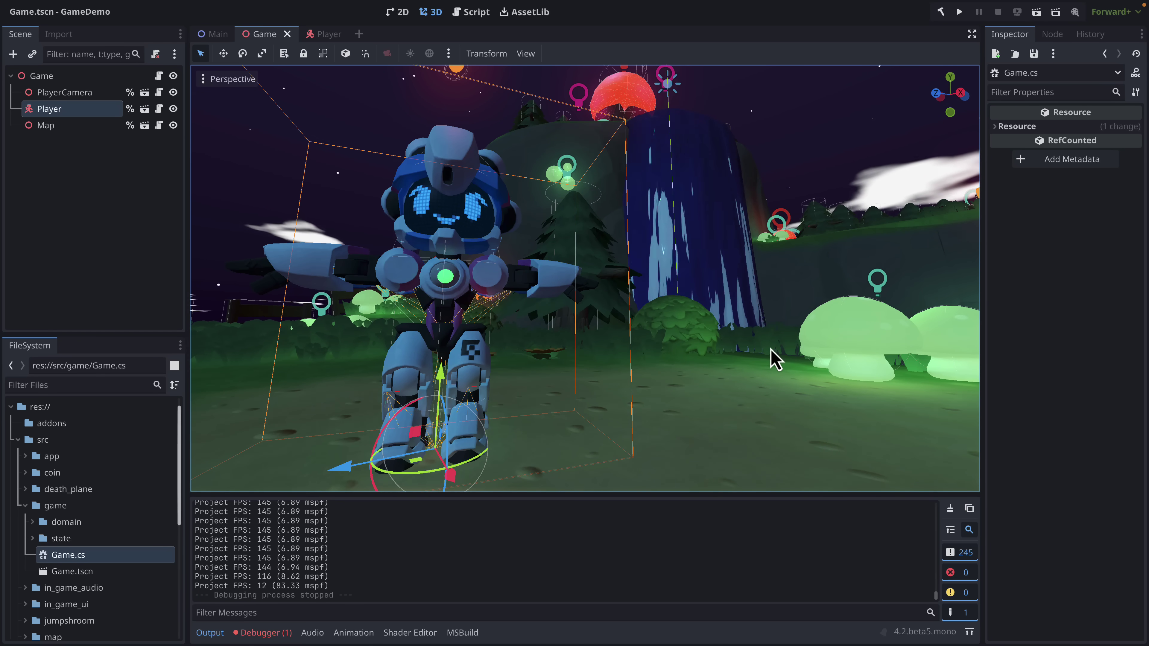
Orbit the 3D viewport from the robot toward the island's cliff.
right_click_drag(580, 334, 580, 334)
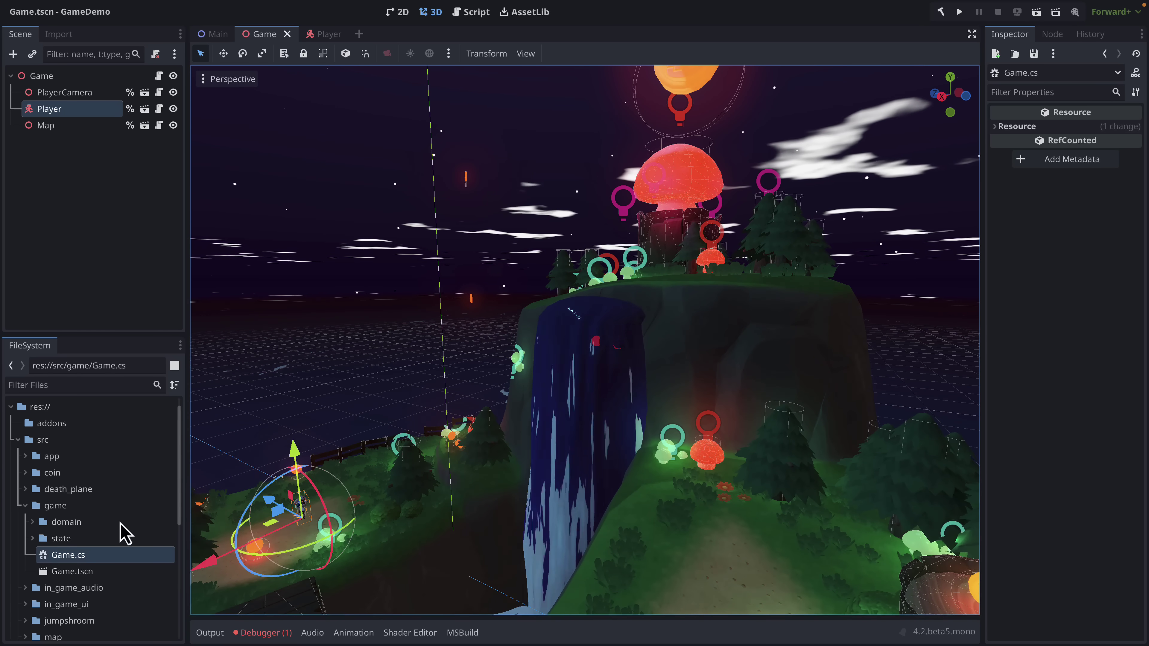
Open Game.cs in a maximized VS Code window and skim through it.
double_click(64, 556)
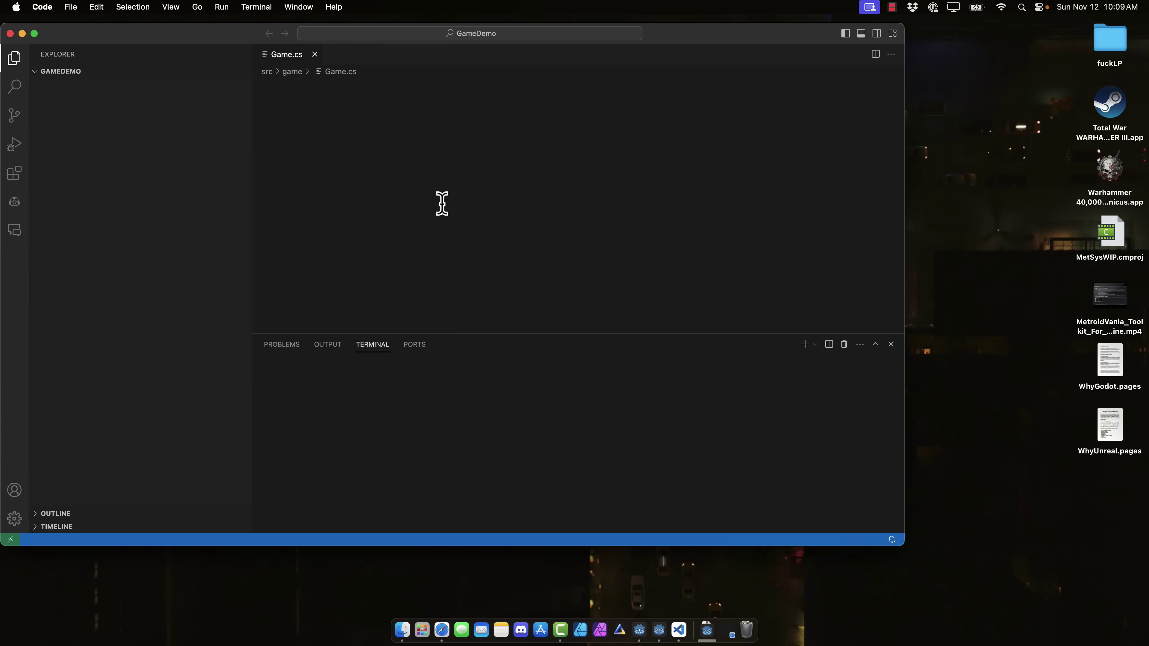
double_click(772, 40)
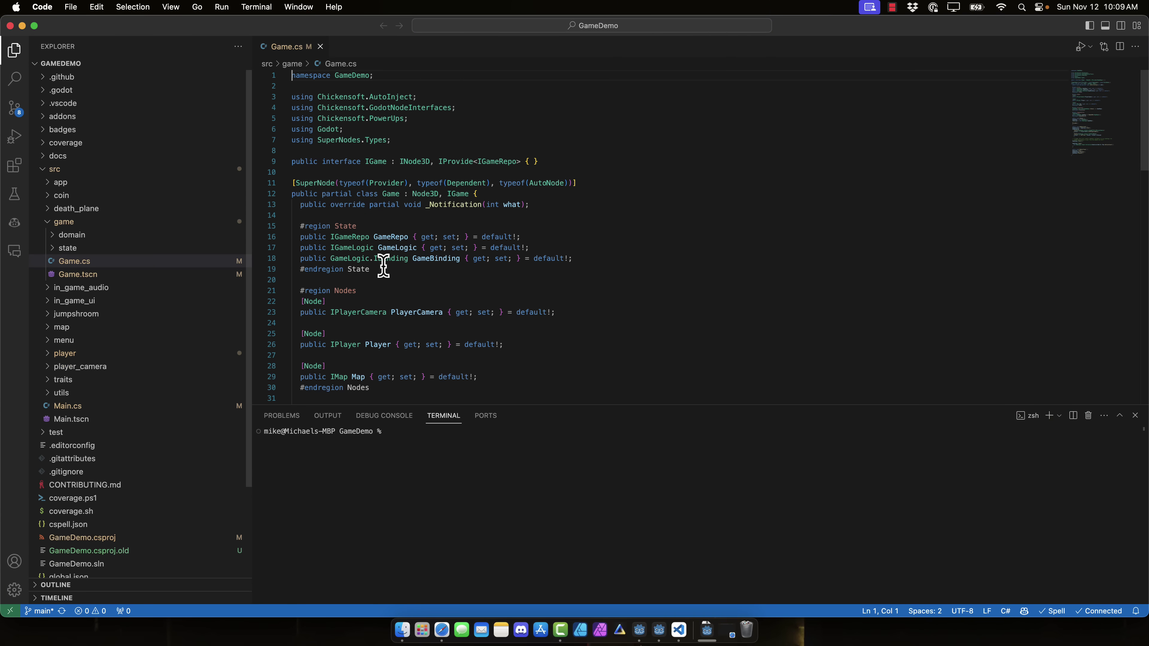
scroll(305, 234, "down", 20)
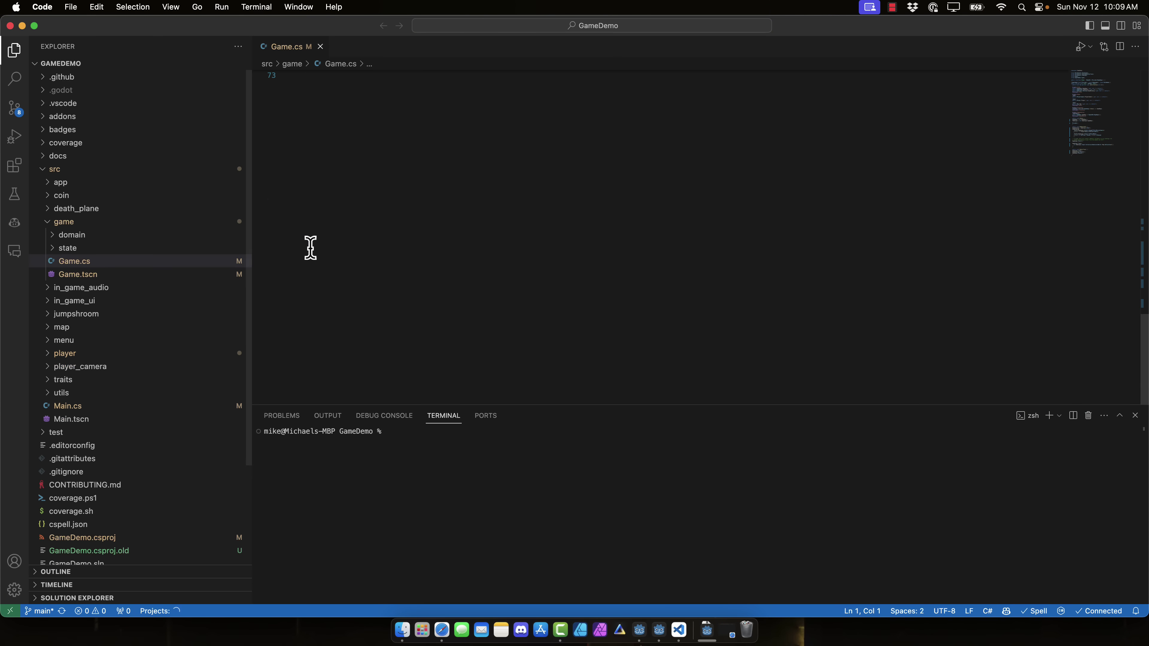
scroll(310, 249, "up", 20)
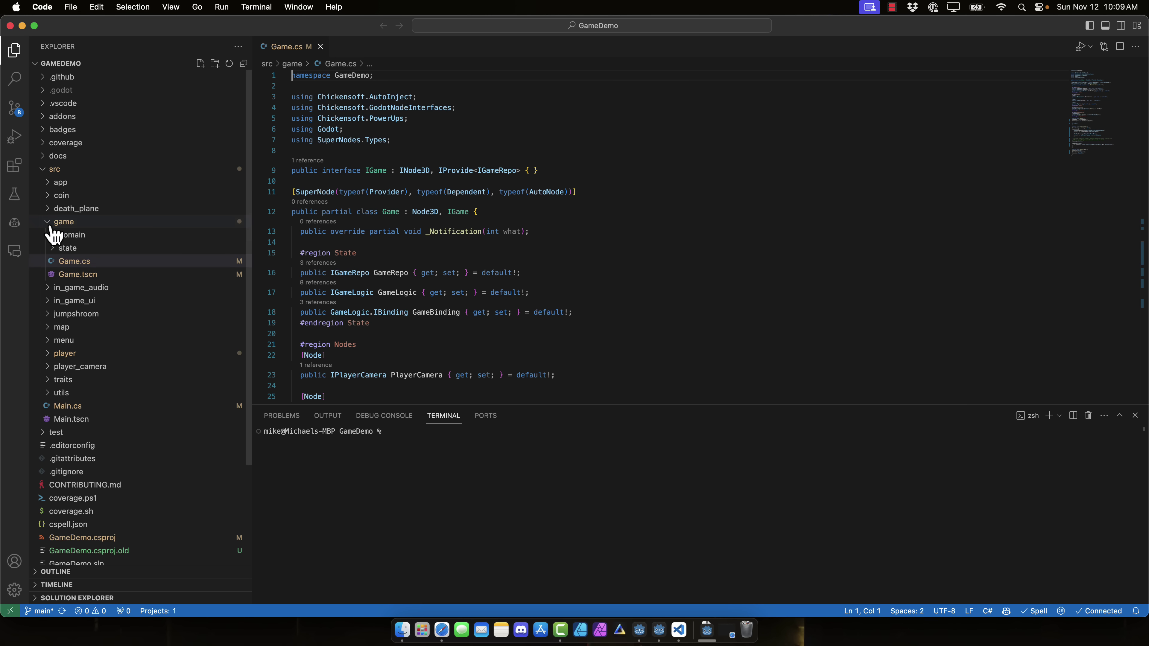
Read src/app/App.cs and src/menu/Menu.cs, expand docs, then switch to the Abandoned Spaceship editor.
left_click(52, 183)
left_click(68, 223)
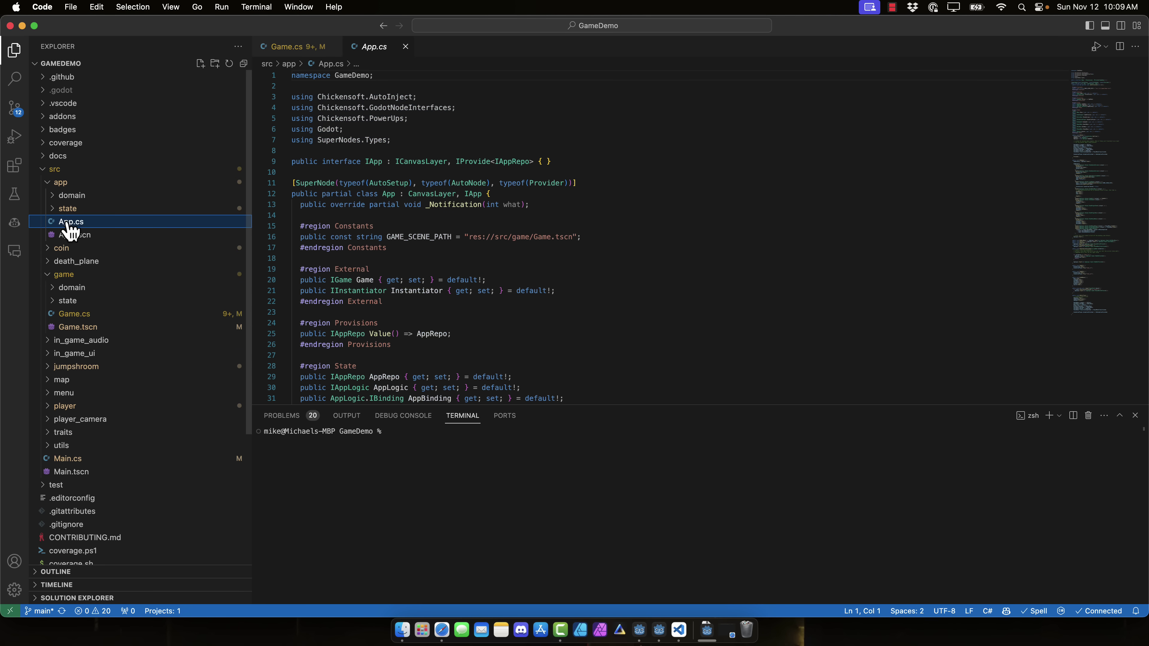
scroll(652, 280, "down", 15)
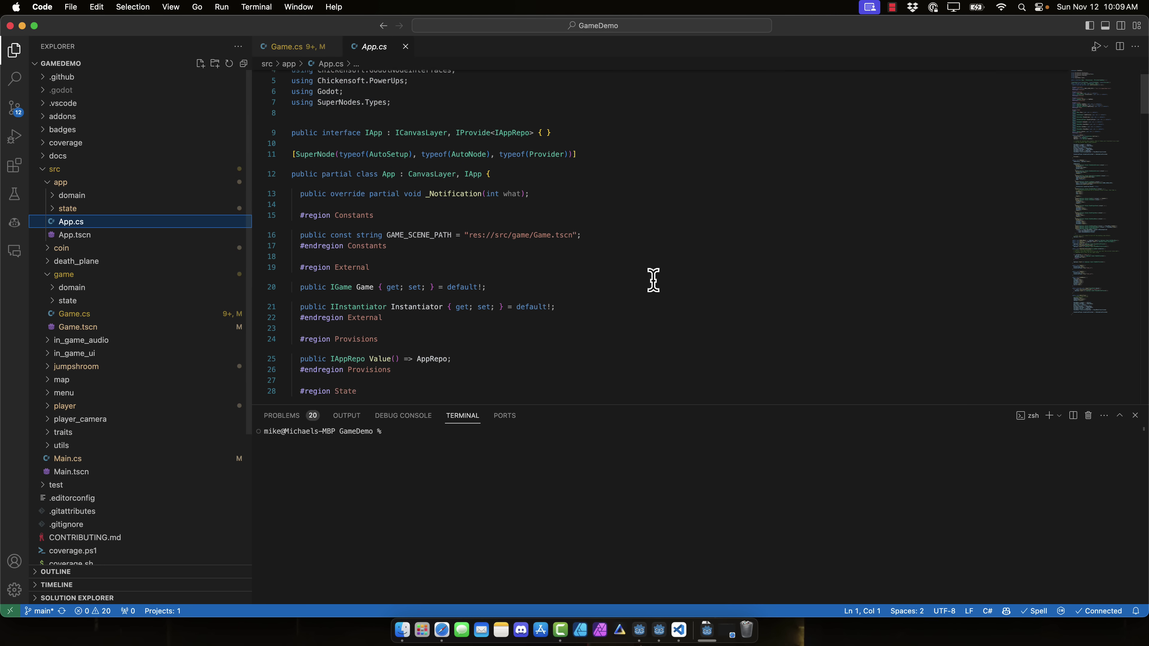
left_click(46, 392)
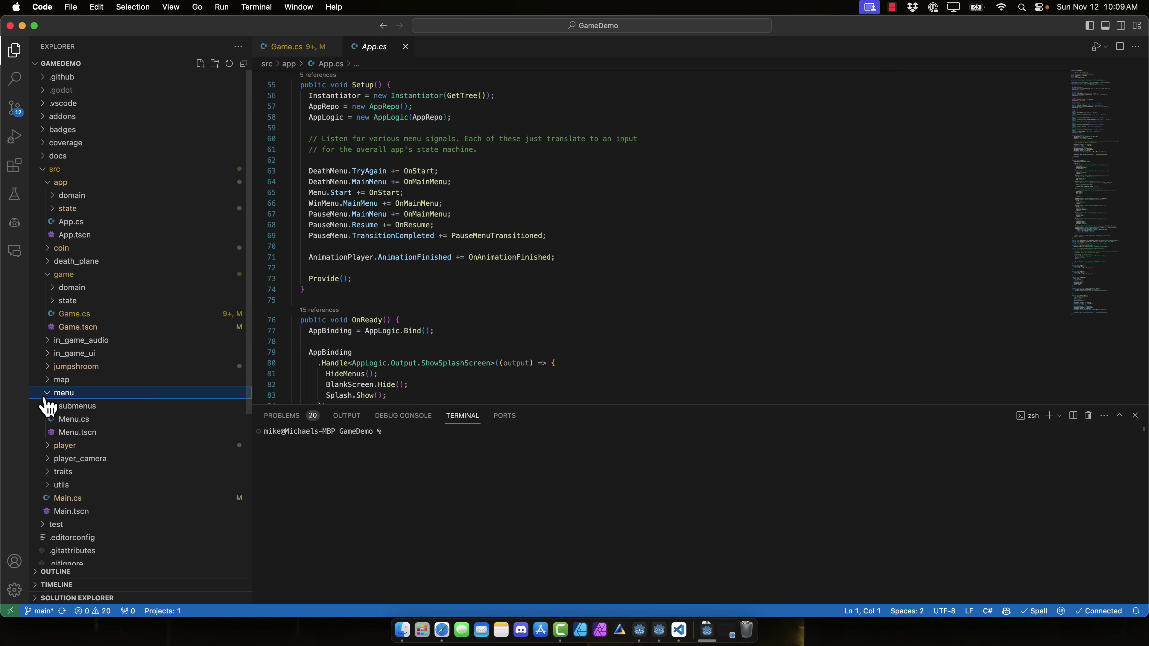
left_click(59, 420)
scroll(731, 307, "down", 1)
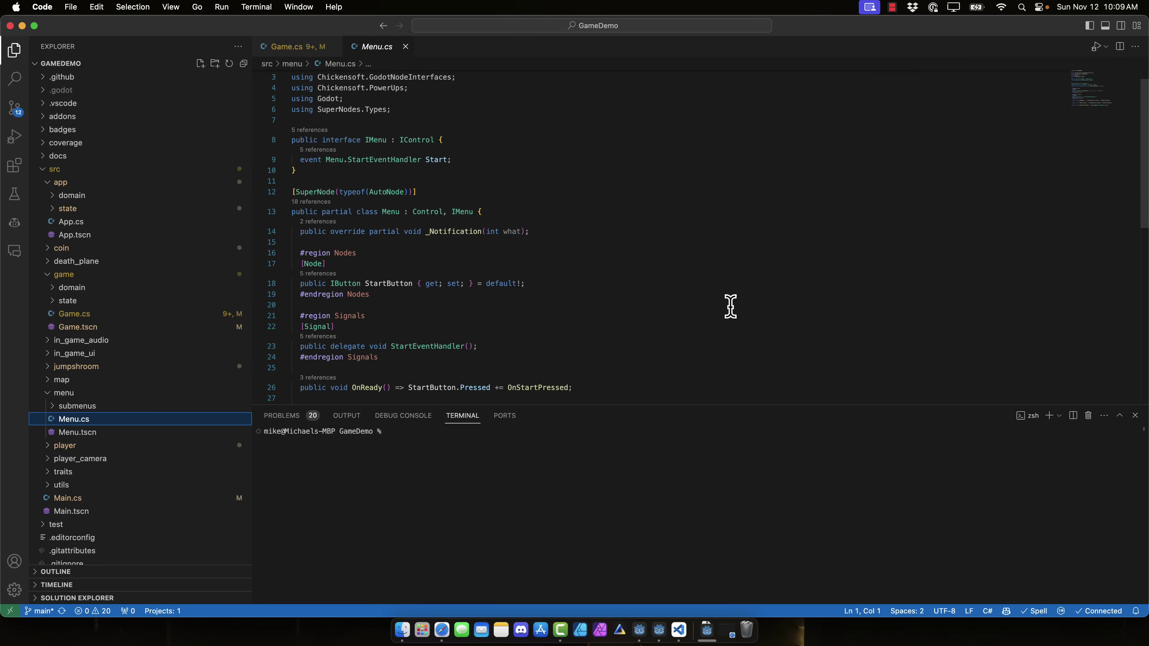
scroll(731, 307, "up", 1)
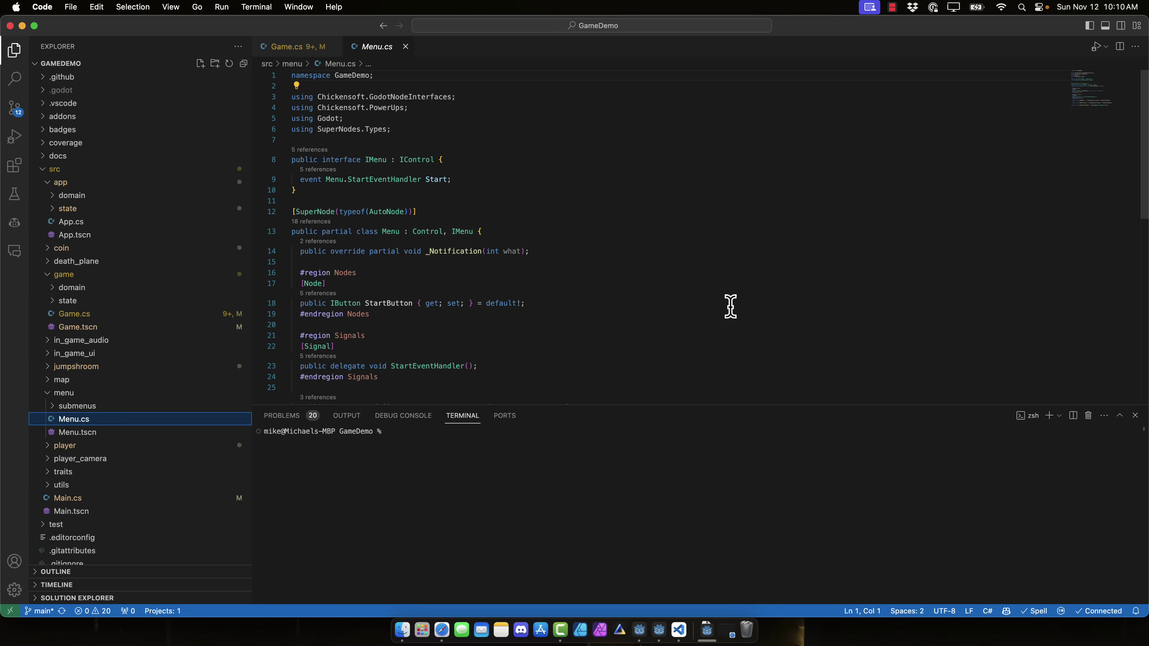
left_click(45, 157)
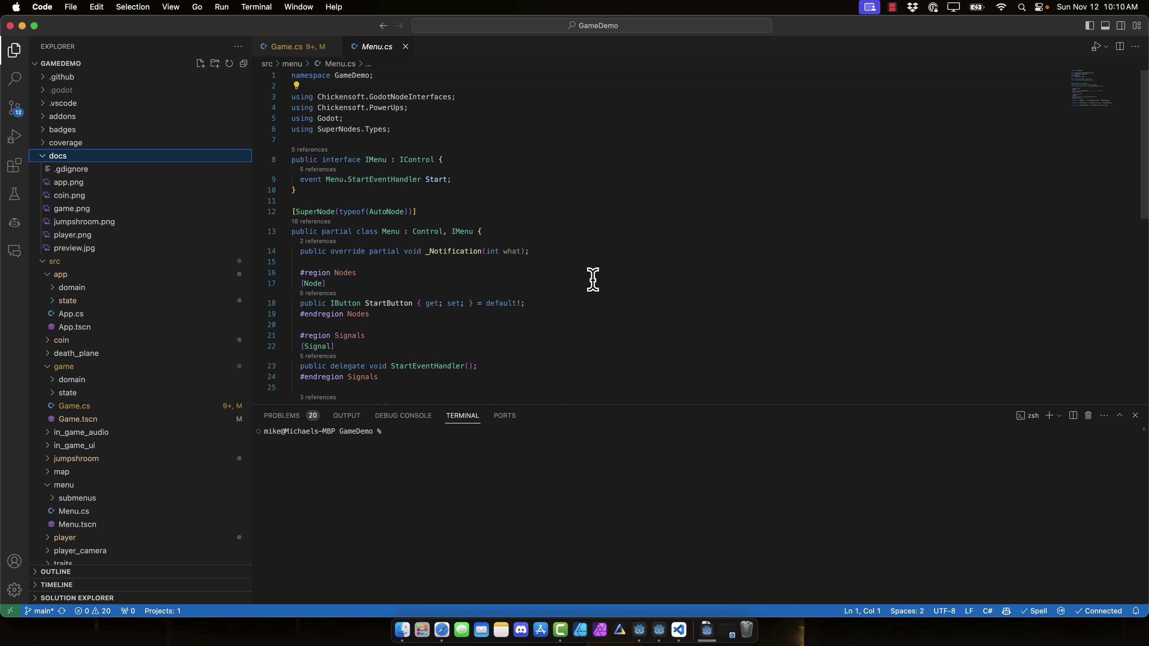
key("ctrl+Right")
key("ctrl+Right")
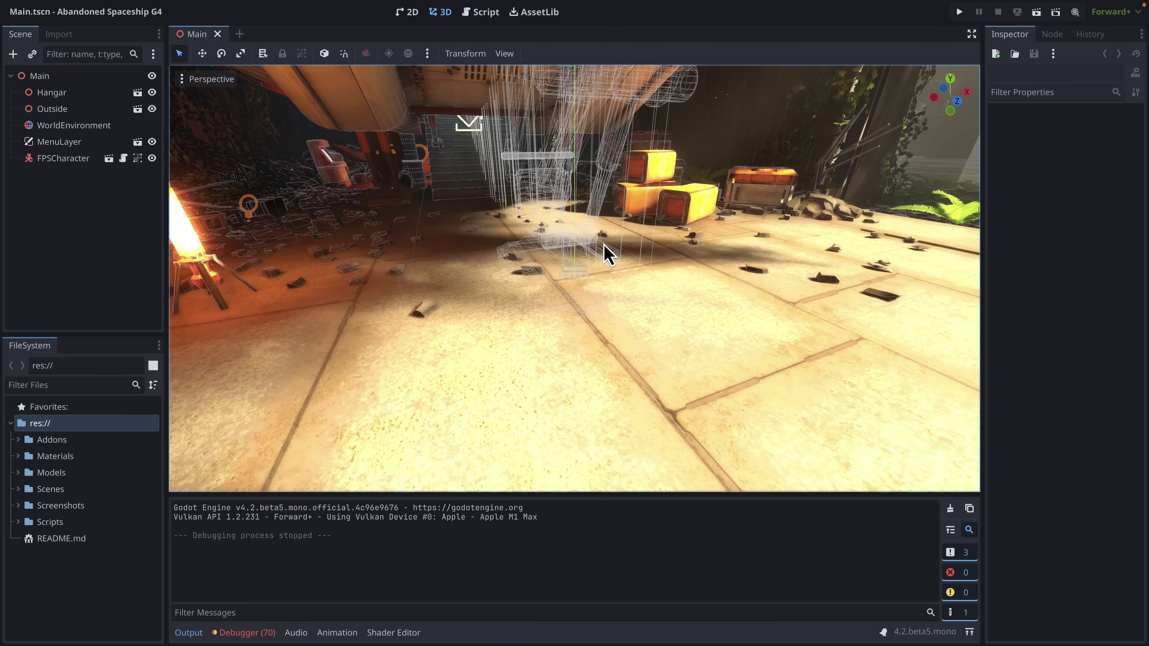
Turn the view from the hangar floor to the forest, then open Hangar.tscn from res://Scenes.
right_click_drag(604, 244, 576, 325)
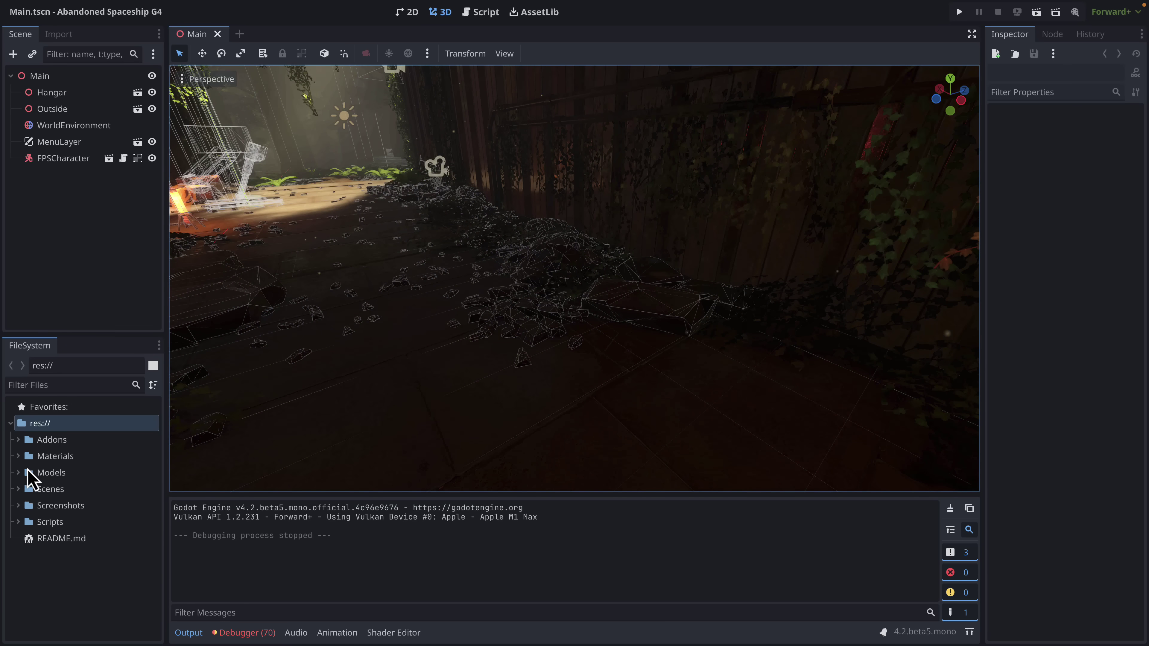
left_click(20, 492)
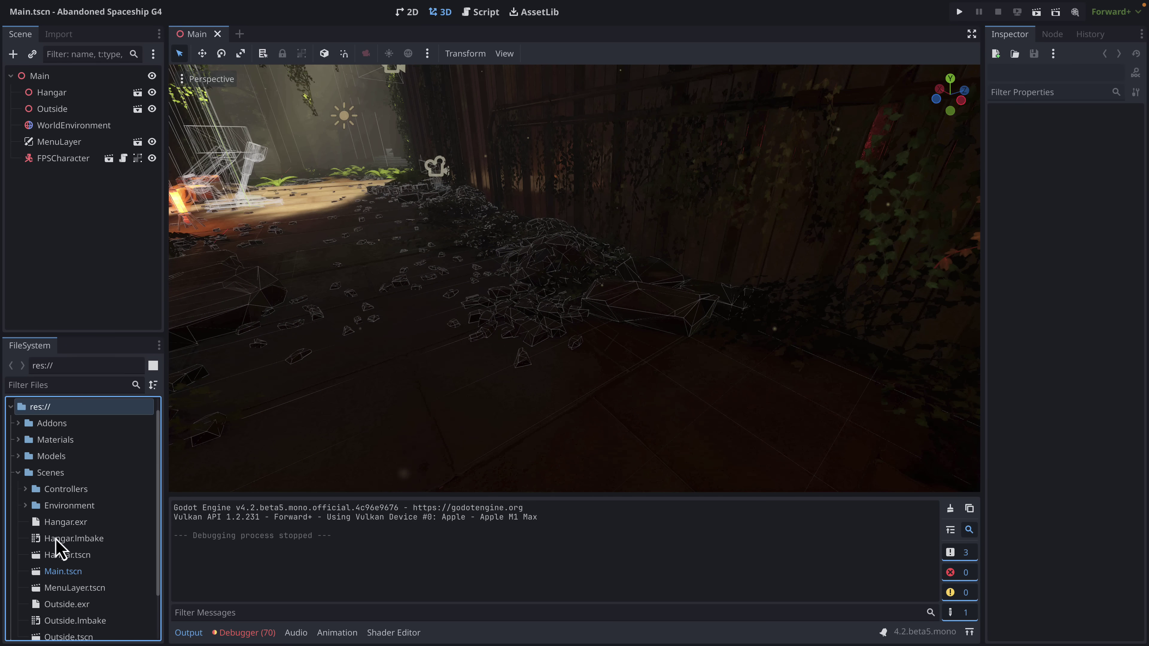
scroll(59, 557, "down", 1)
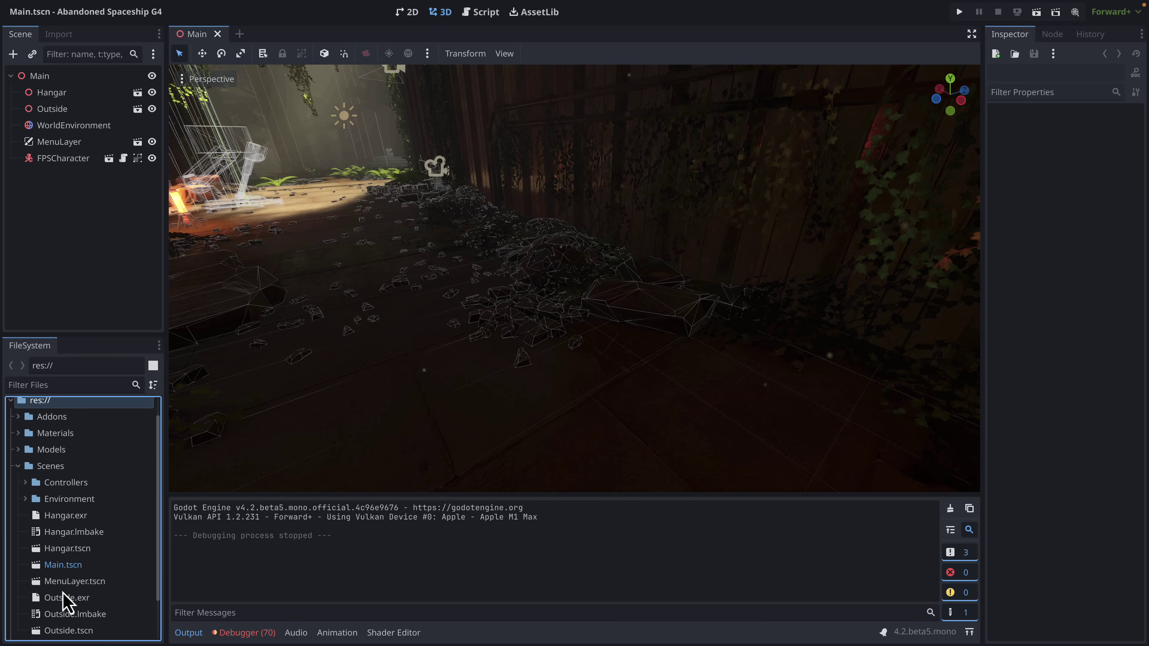
scroll(63, 593, "down", 1)
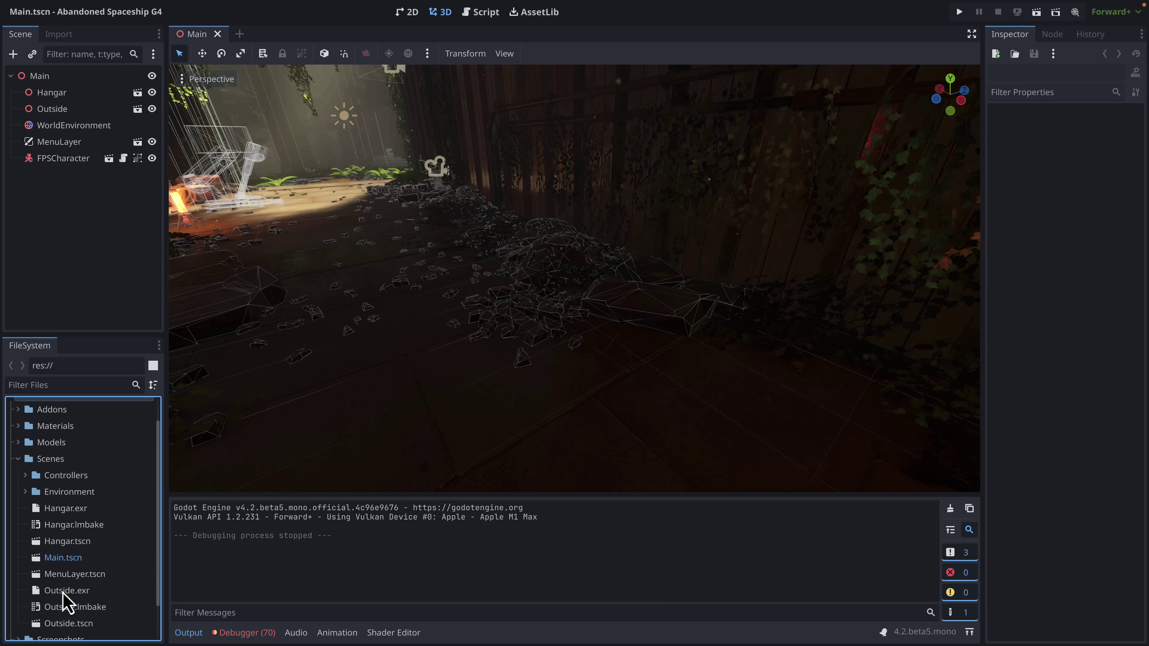
double_click(64, 541)
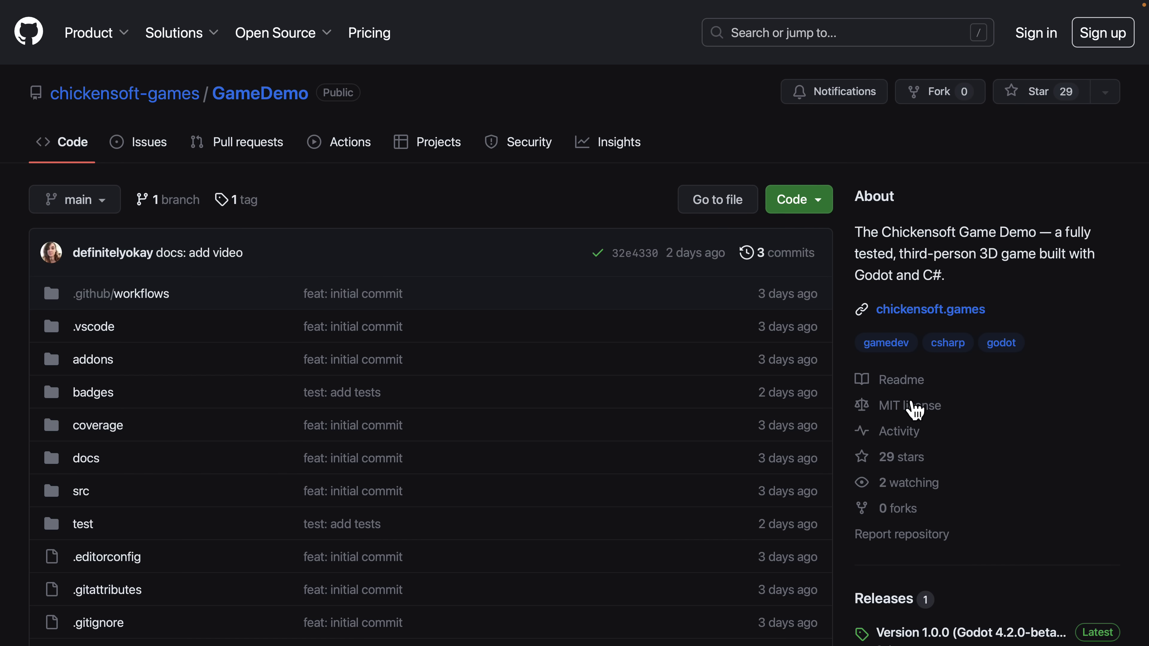
Scroll through the GameDemo README's Game Architecture overview.
scroll(590, 131, "down", 6)
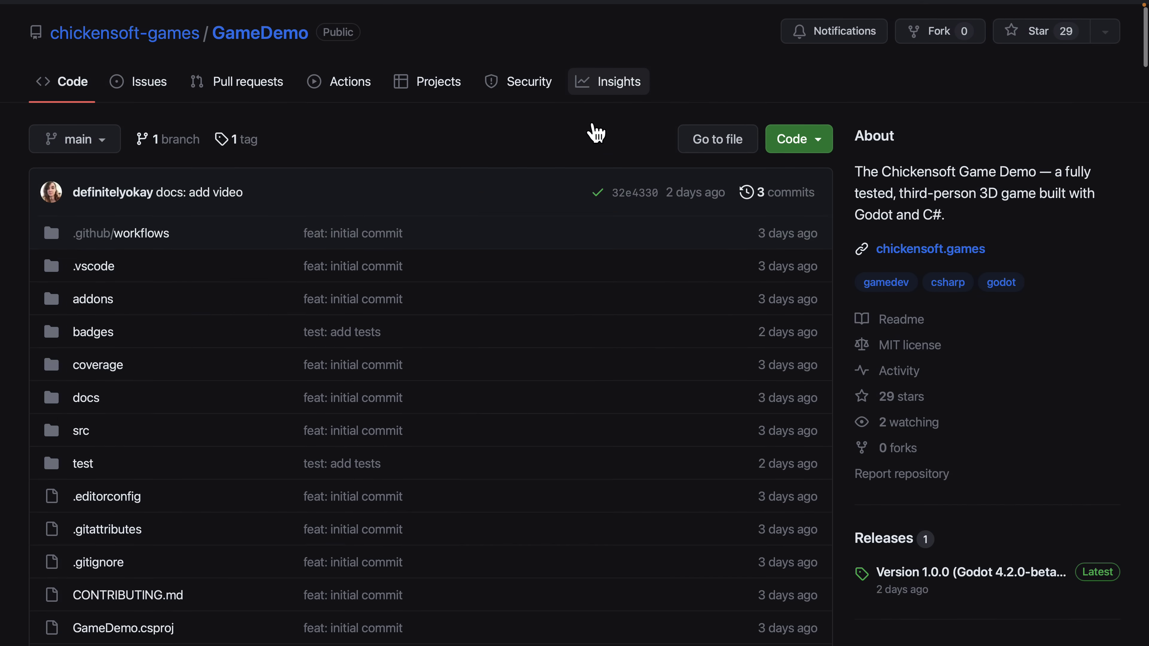
scroll(596, 133, "down", 20)
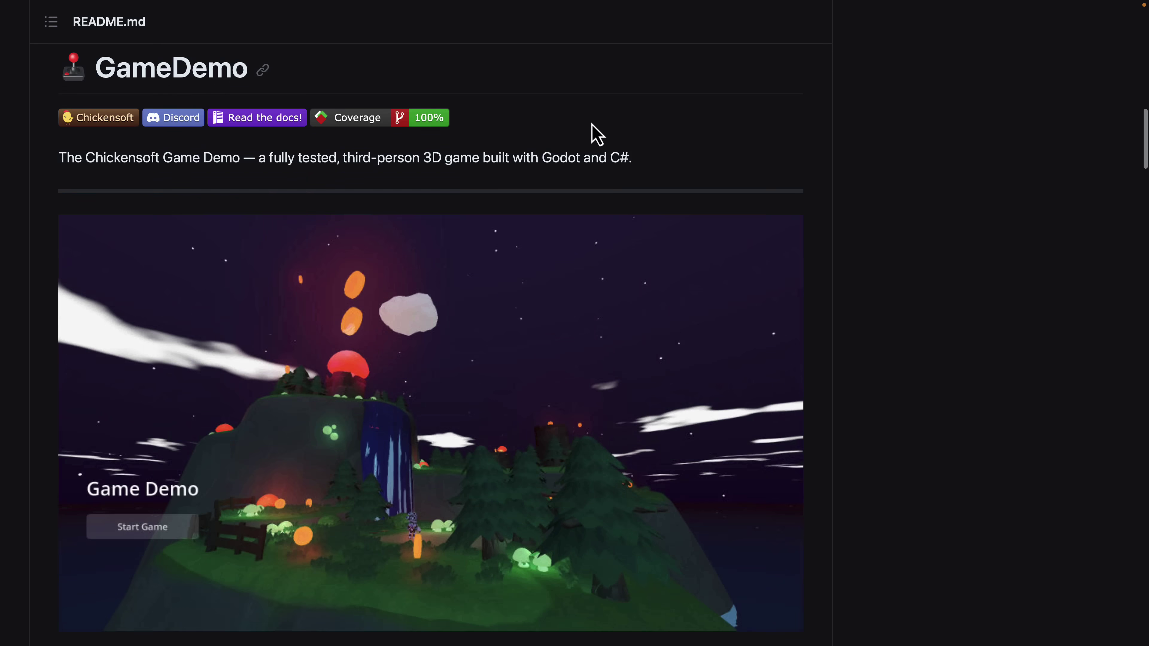
scroll(597, 134, "down", 19)
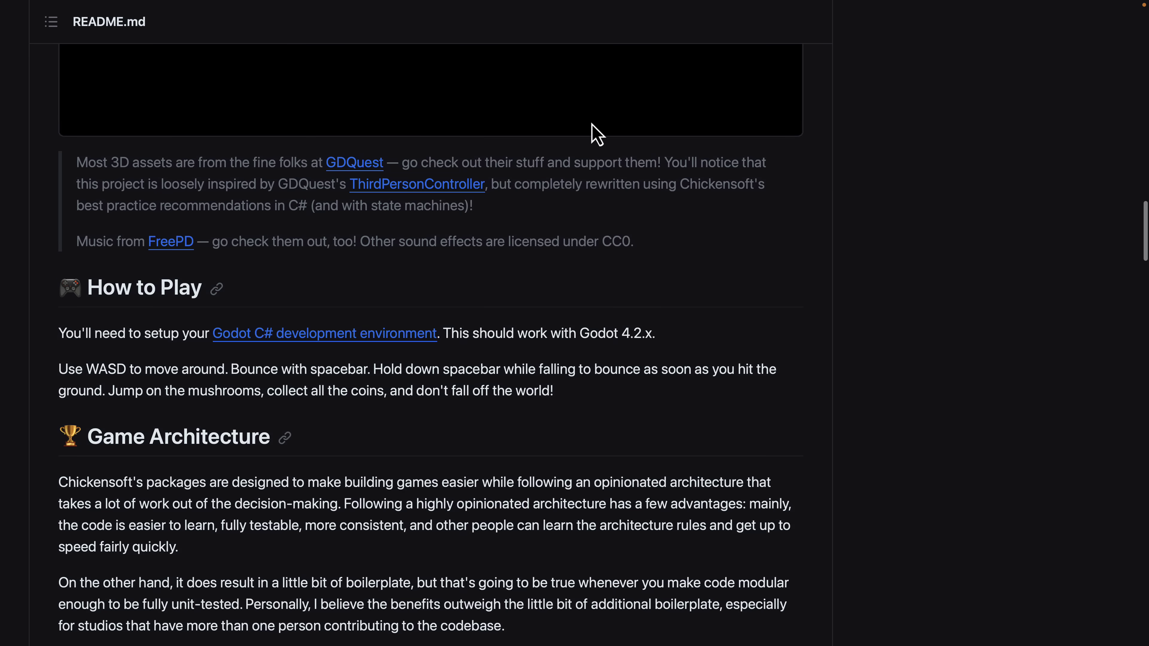
scroll(597, 134, "down", 2)
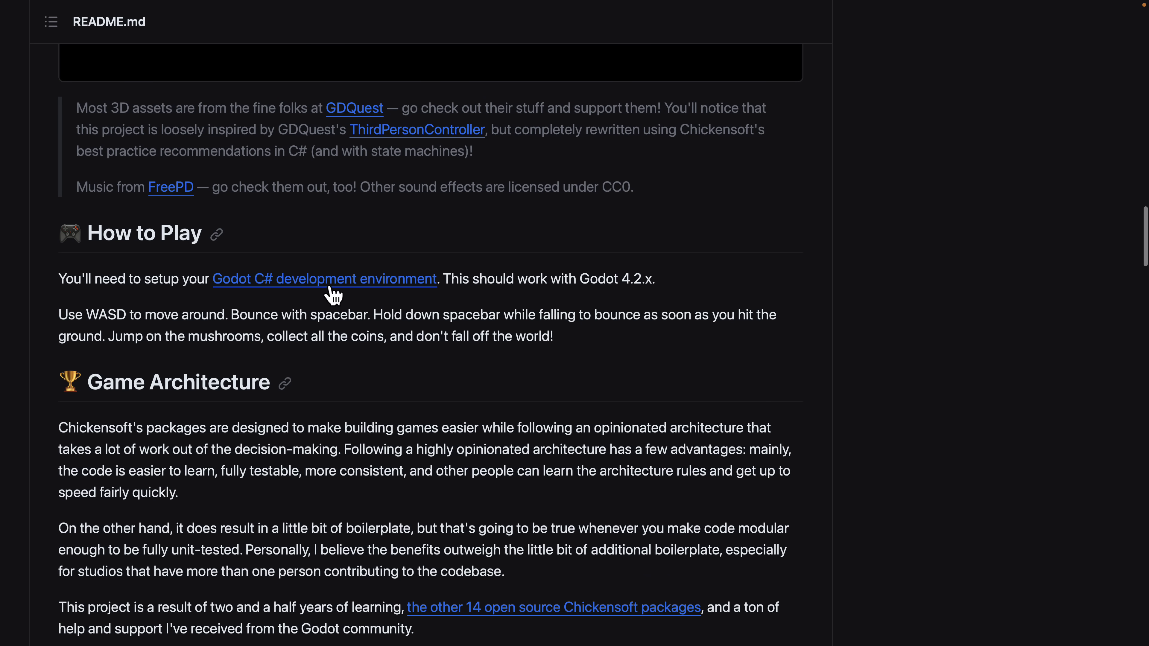
scroll(343, 289, "down", 8)
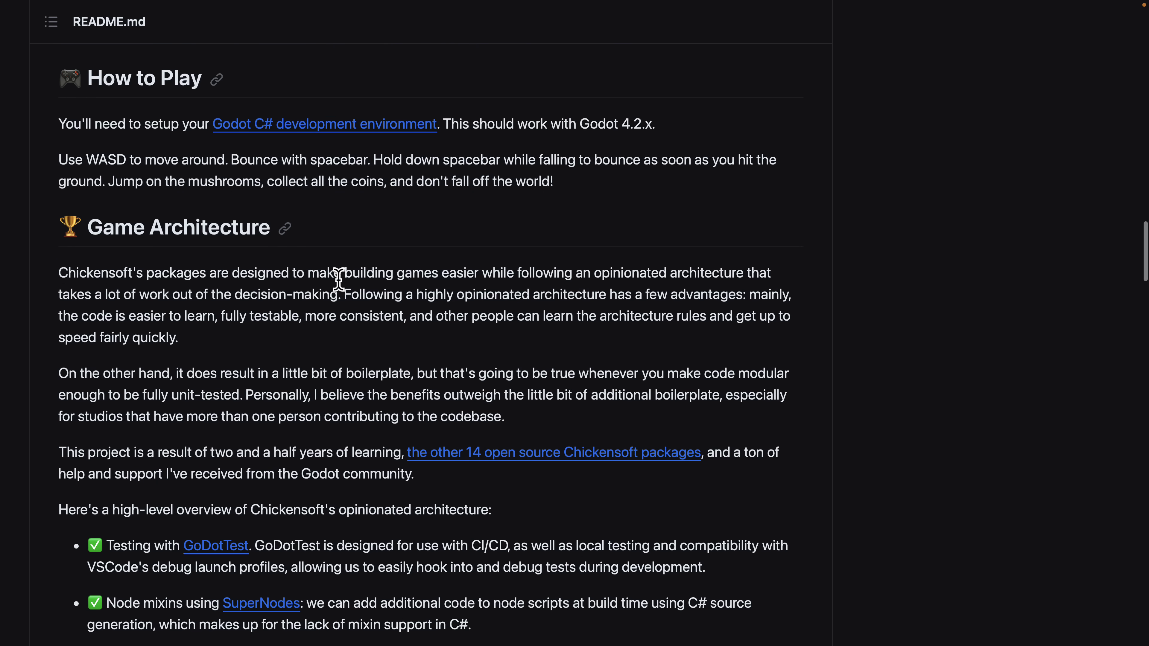
scroll(299, 271, "down", 15)
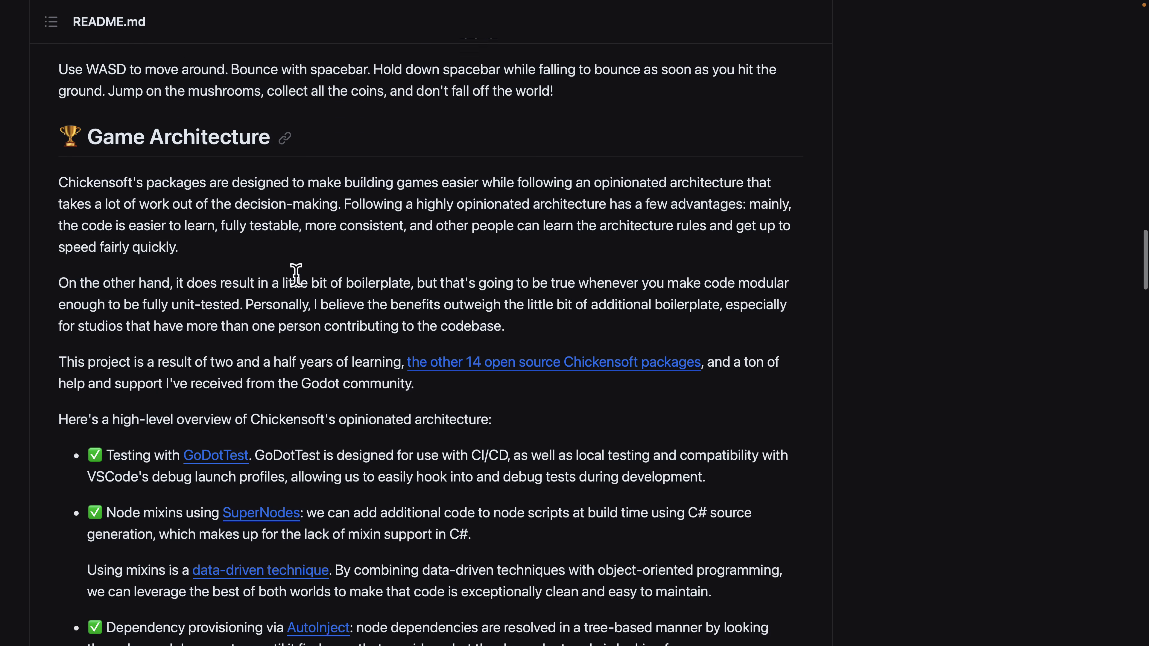
scroll(299, 243, "up", 2)
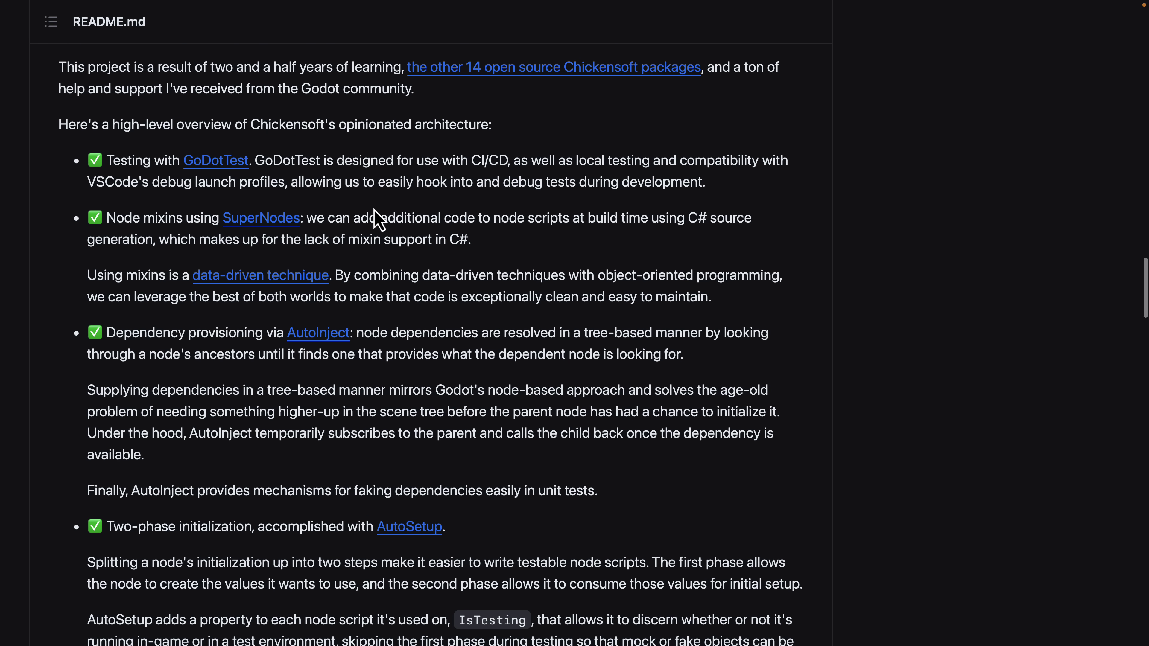
scroll(377, 220, "up", 4)
Read on through the State Diagrams section, then move to the Godot C# Setup Guide tab.
scroll(374, 208, "down", 2)
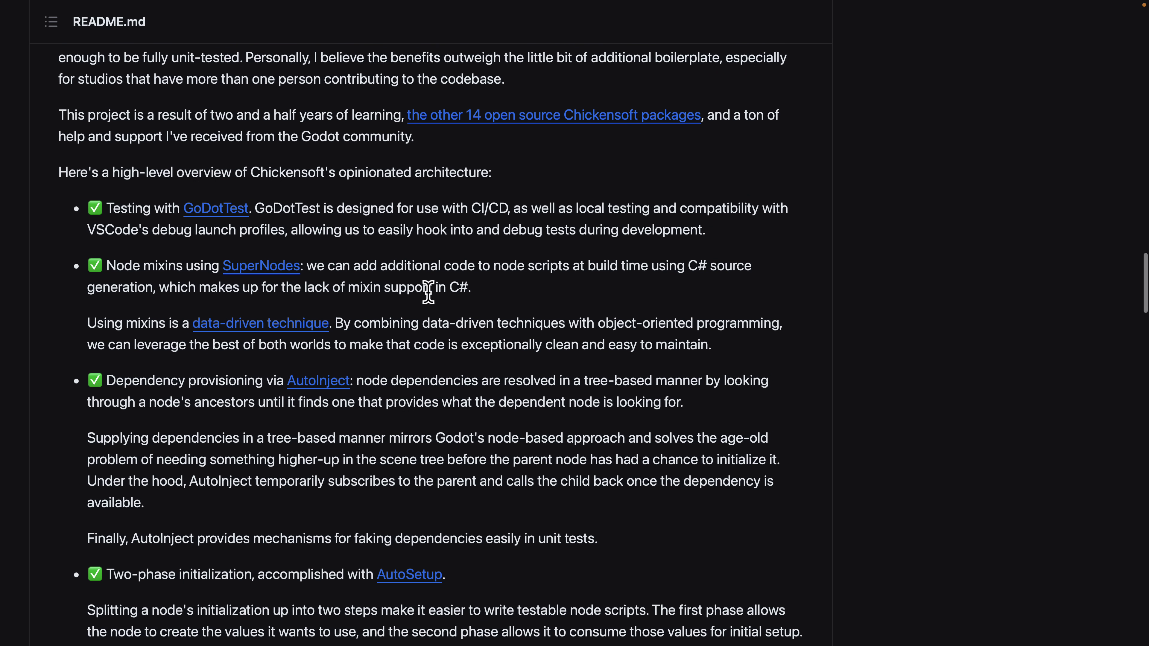
scroll(428, 292, "down", 1)
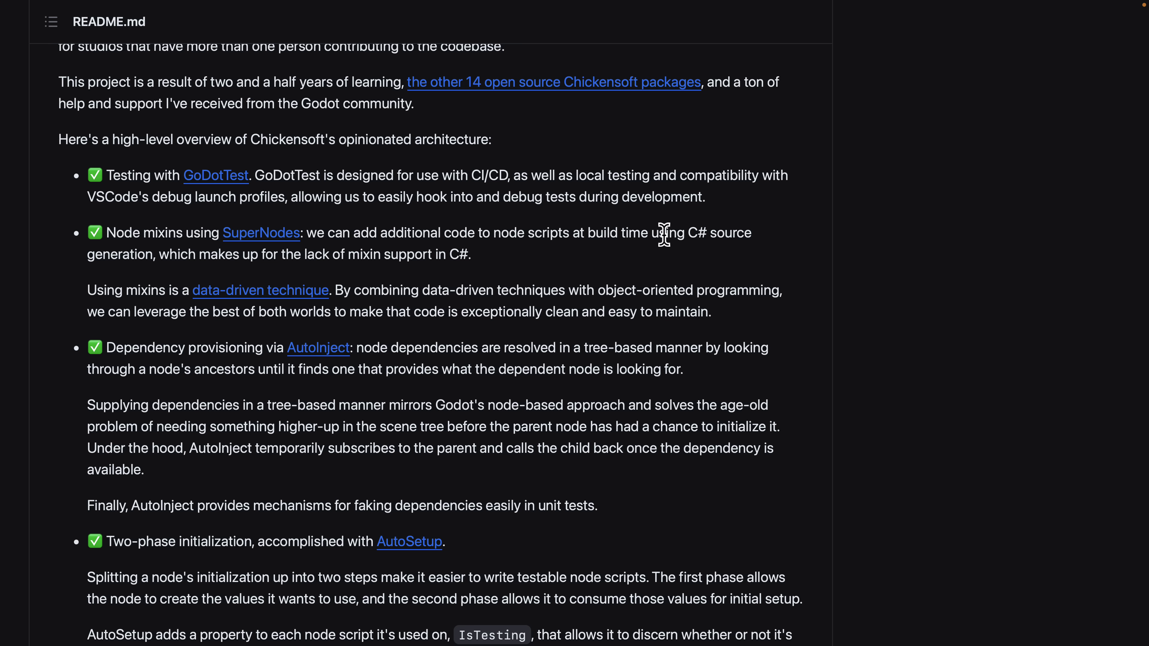
scroll(664, 235, "down", 6)
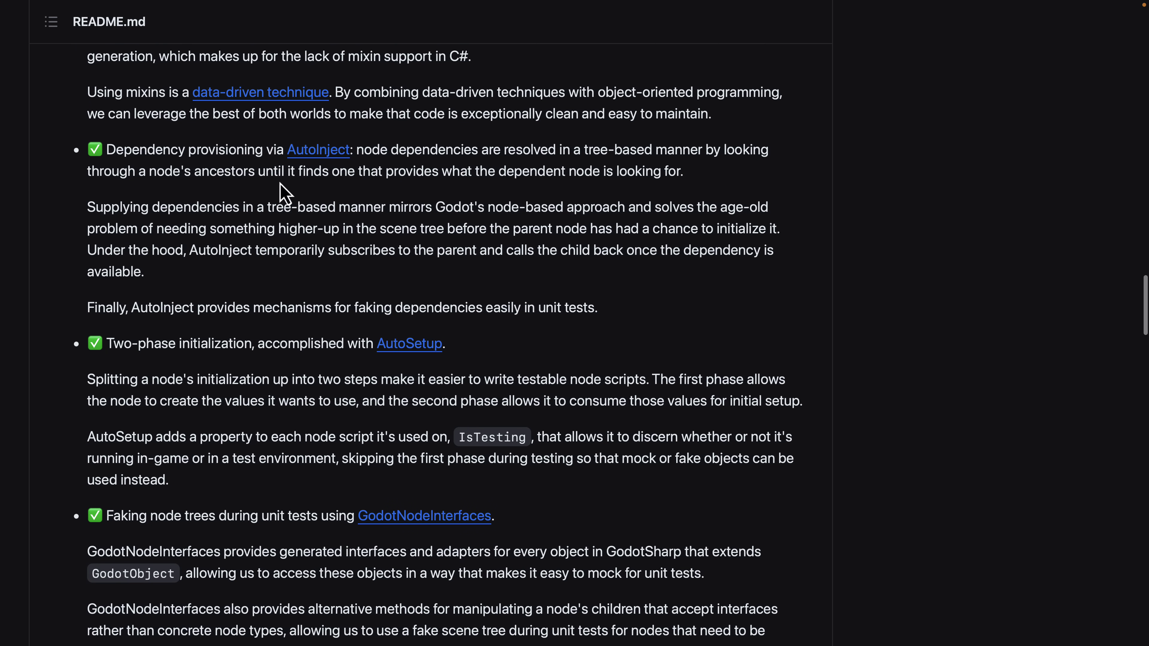
scroll(441, 167, "down", 1)
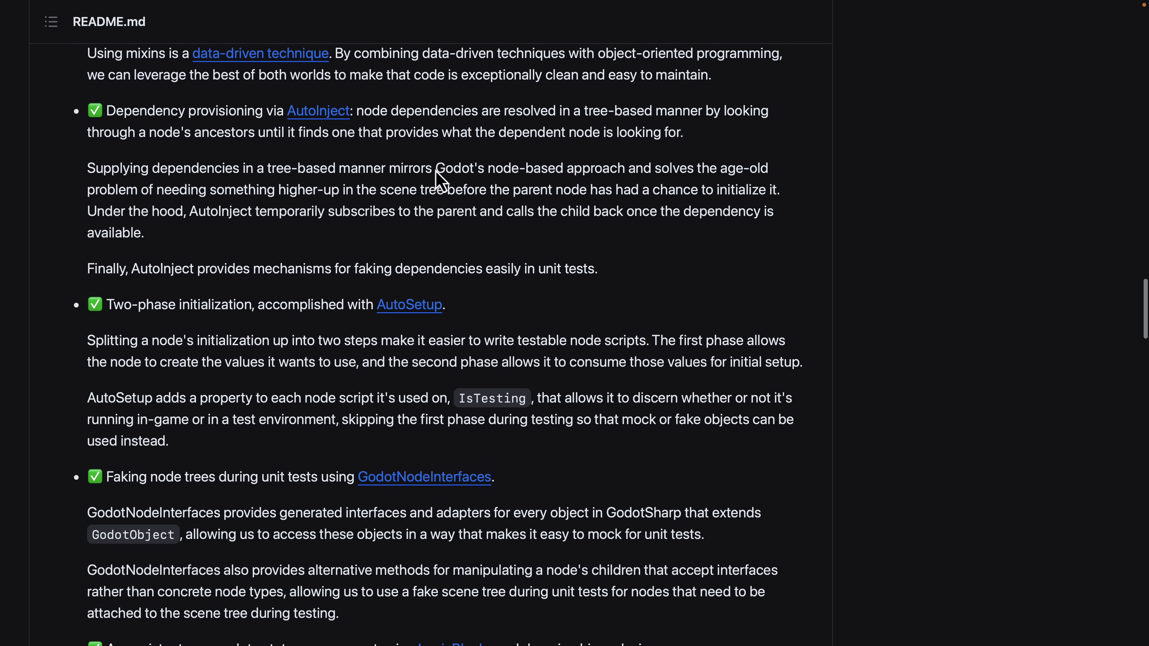
scroll(436, 171, "down", 8)
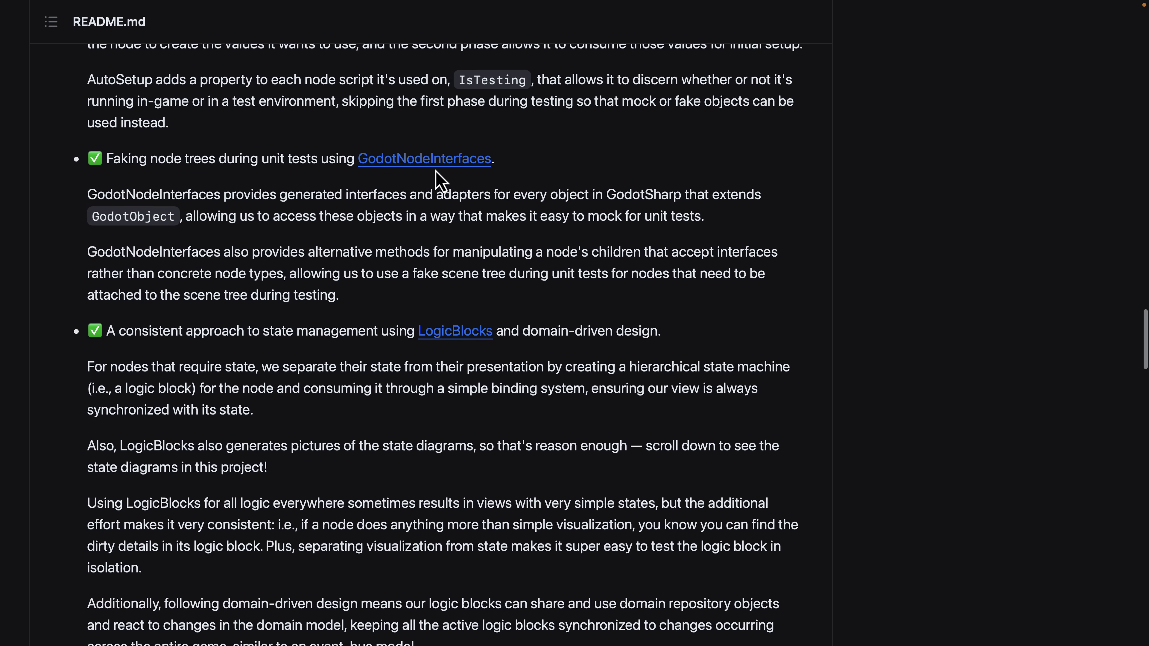
scroll(435, 171, "down", 18)
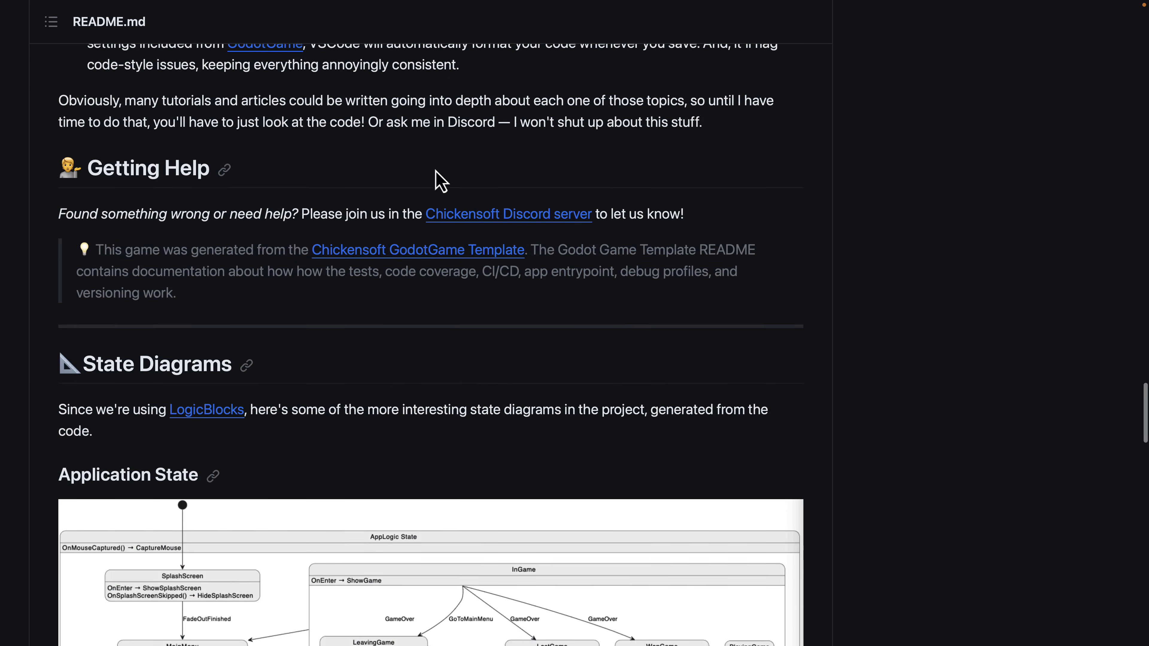
scroll(435, 171, "down", 10)
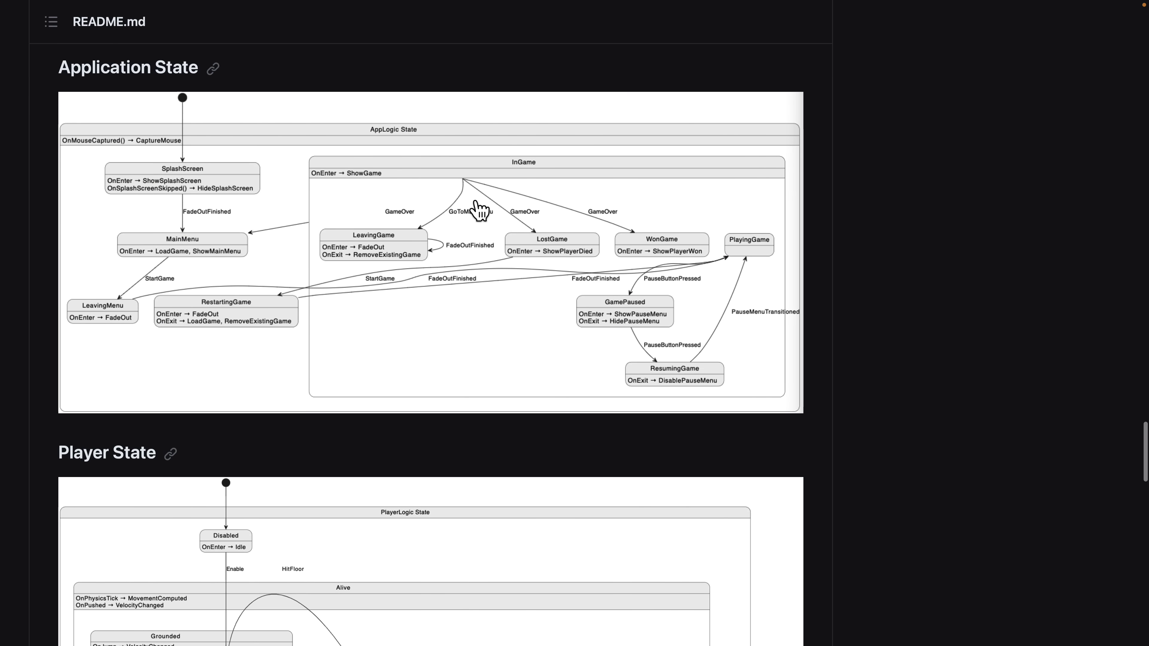
scroll(480, 210, "down", 20)
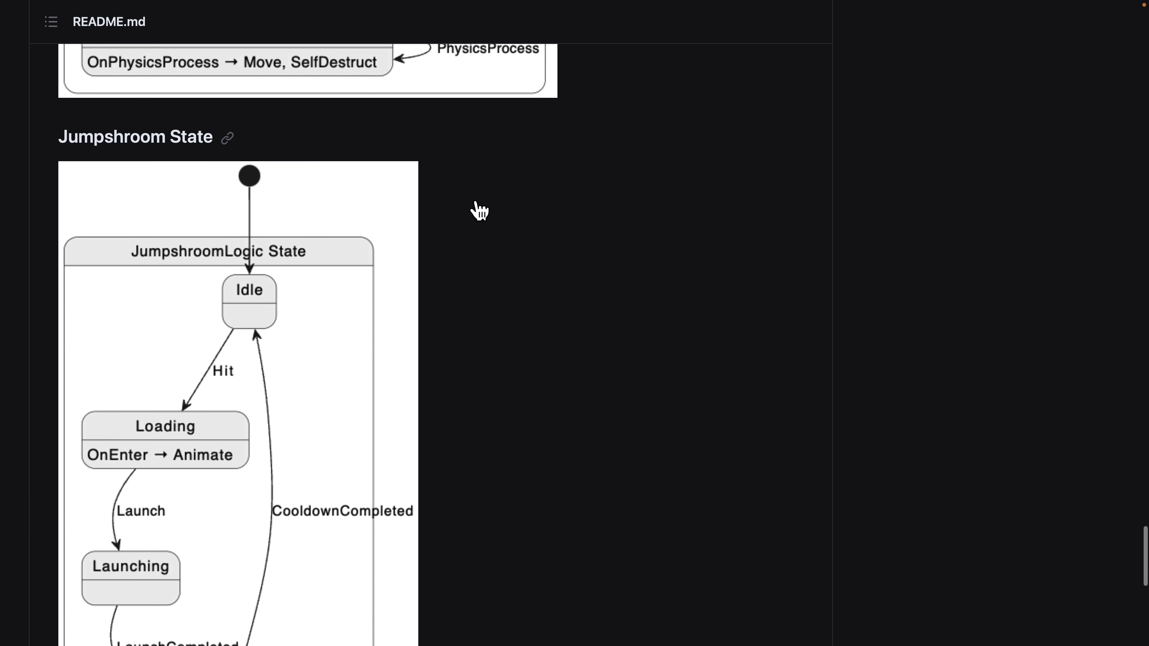
scroll(480, 210, "down", 1)
key("ctrl+Tab")
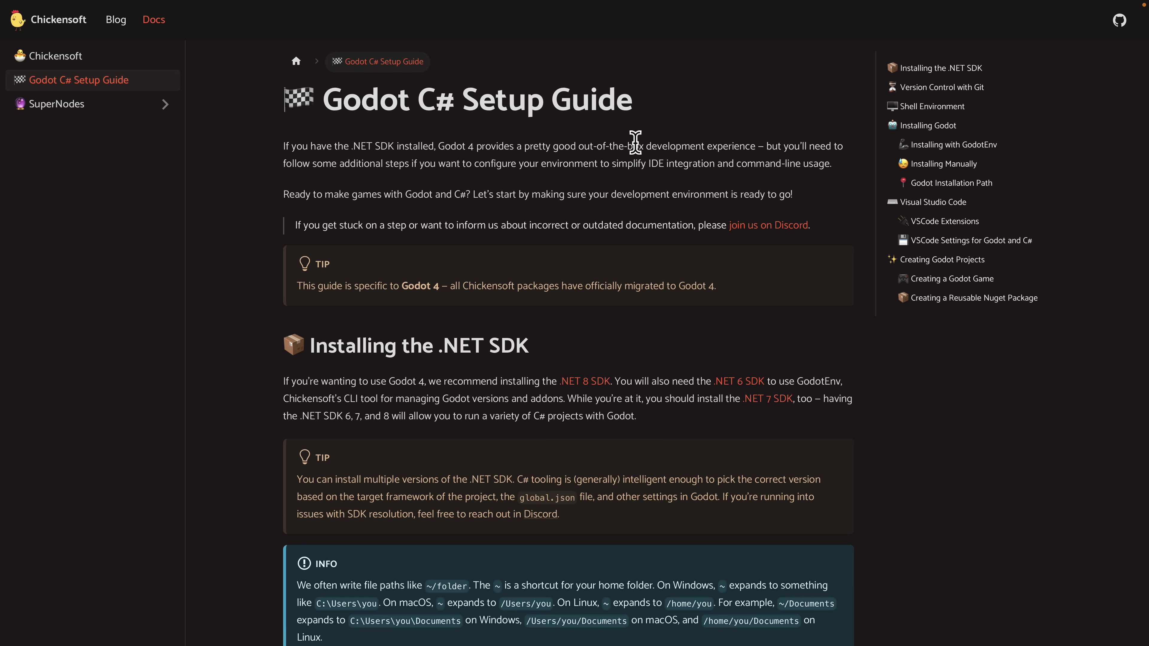
scroll(636, 149, "down", 5)
scroll(636, 150, "down", 5)
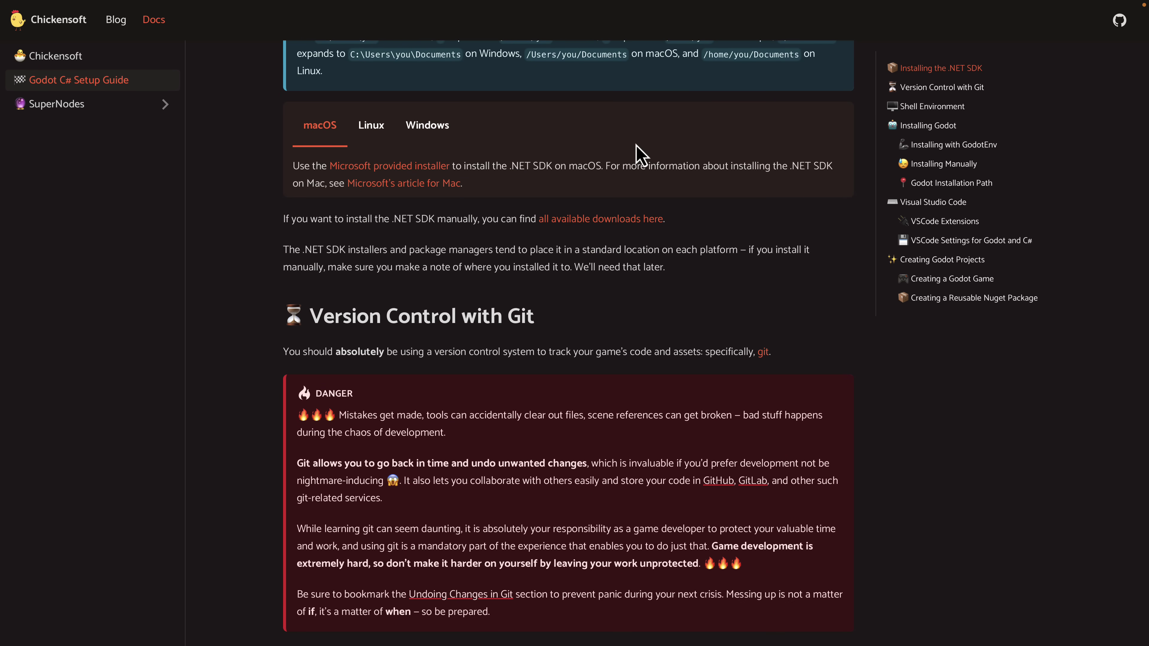
scroll(636, 145, "down", 18)
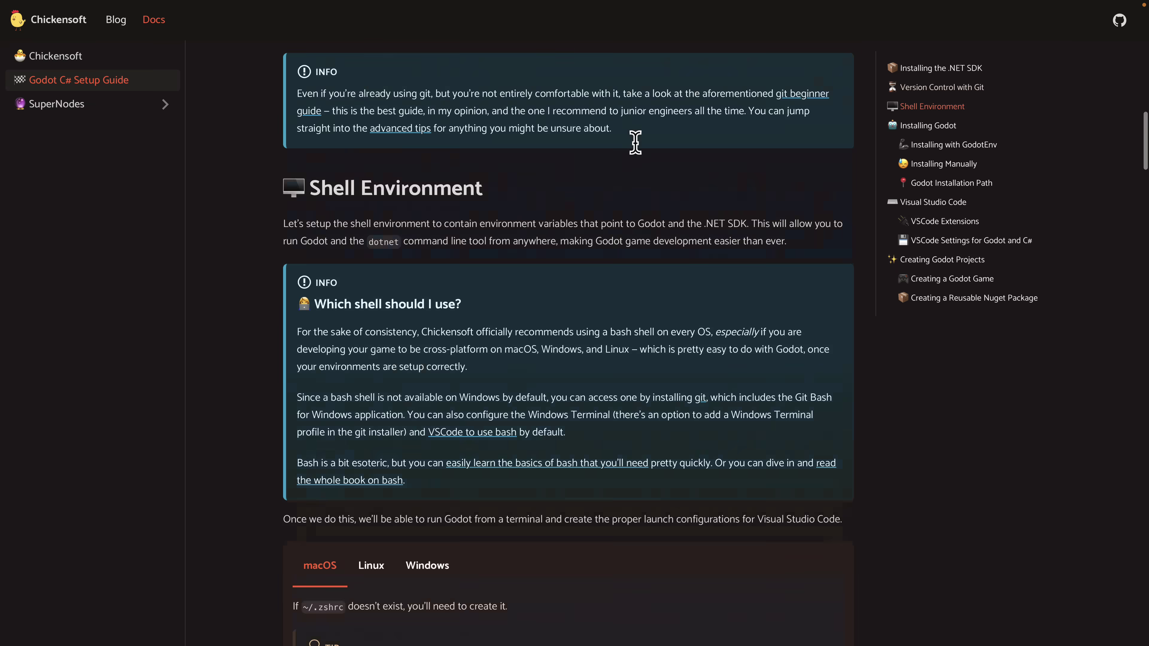
scroll(641, 154, "down", 4)
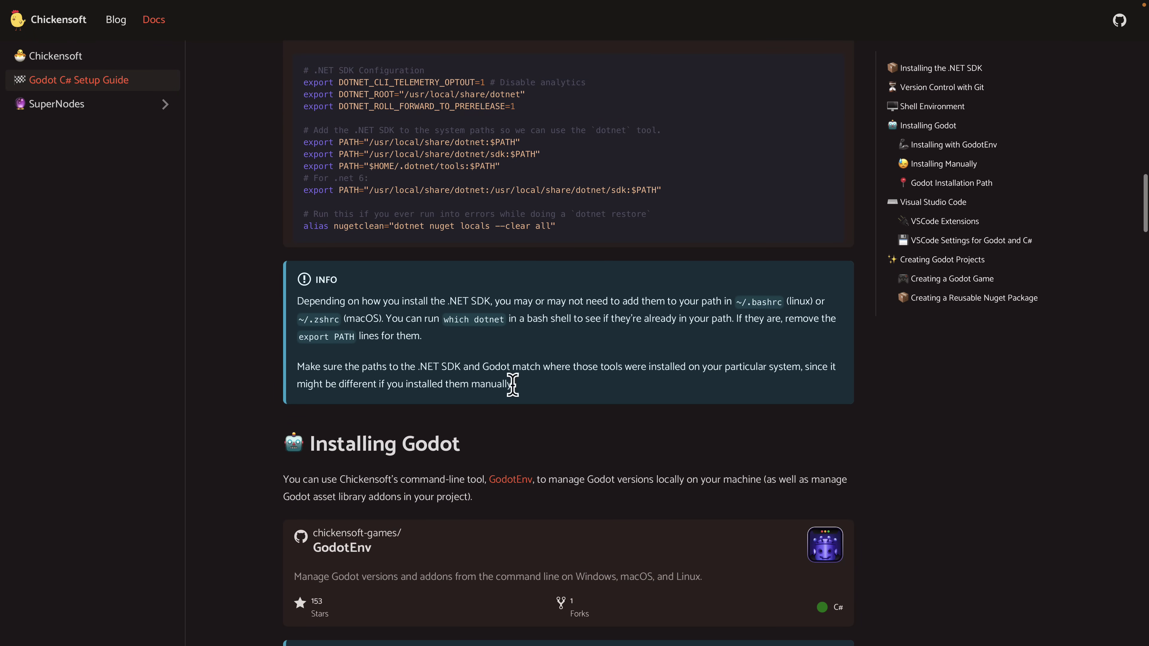
scroll(493, 432, "down", 2)
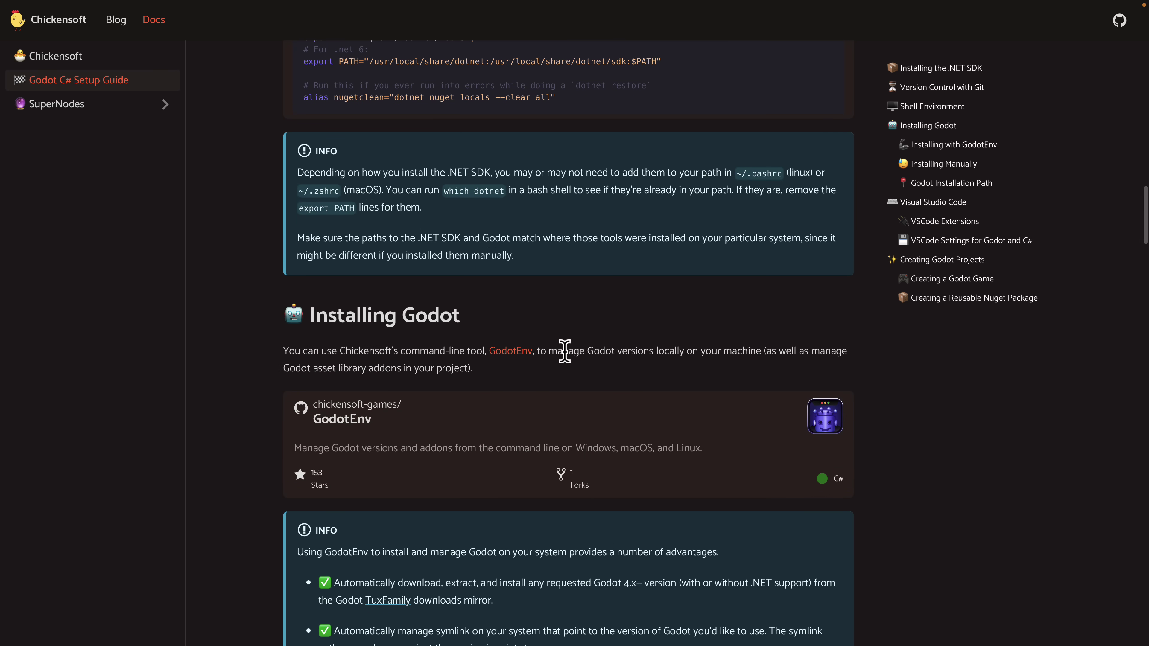
scroll(564, 351, "down", 7)
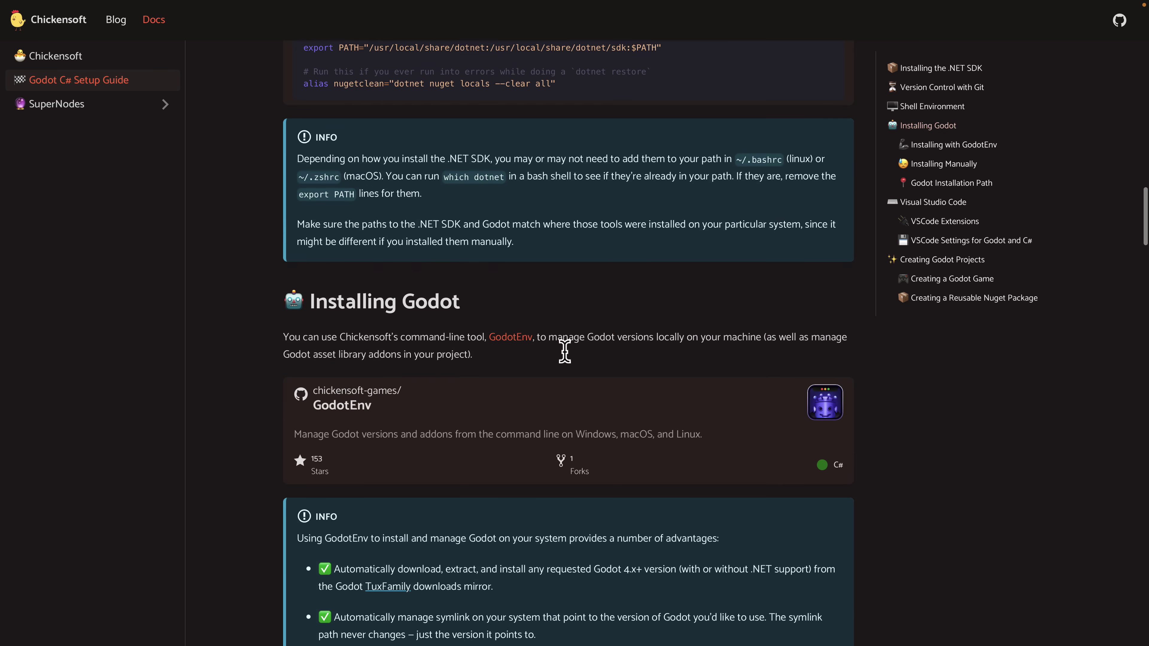
scroll(564, 352, "down", 3)
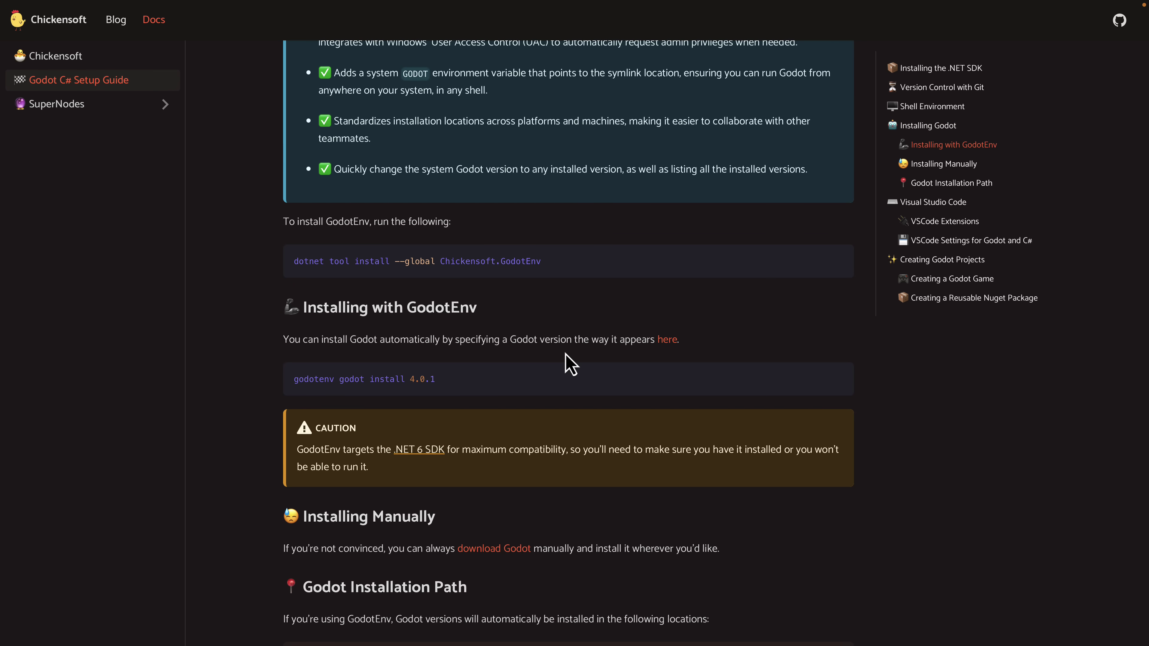
scroll(570, 362, "down", 6)
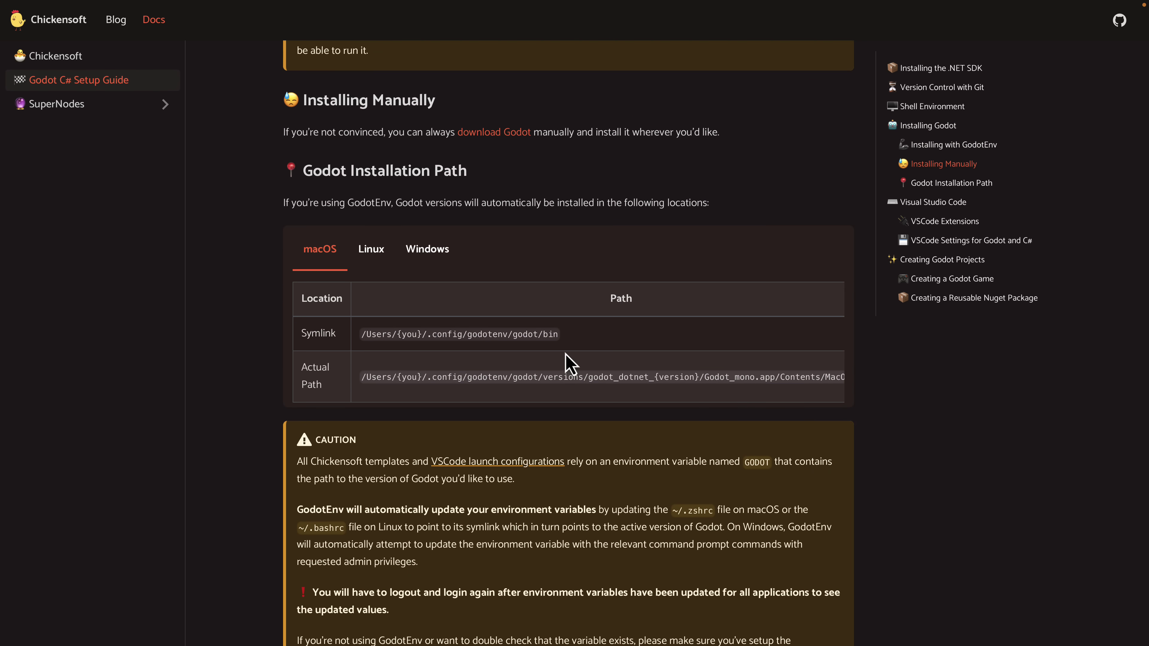
scroll(570, 362, "down", 5)
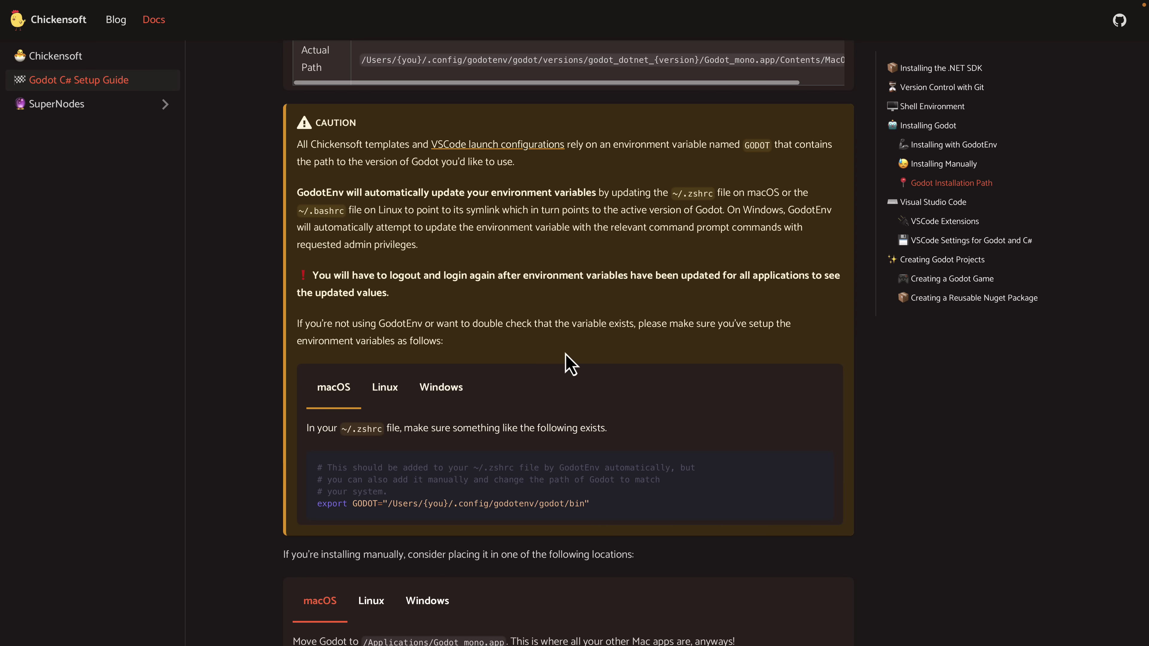
scroll(565, 354, "down", 10)
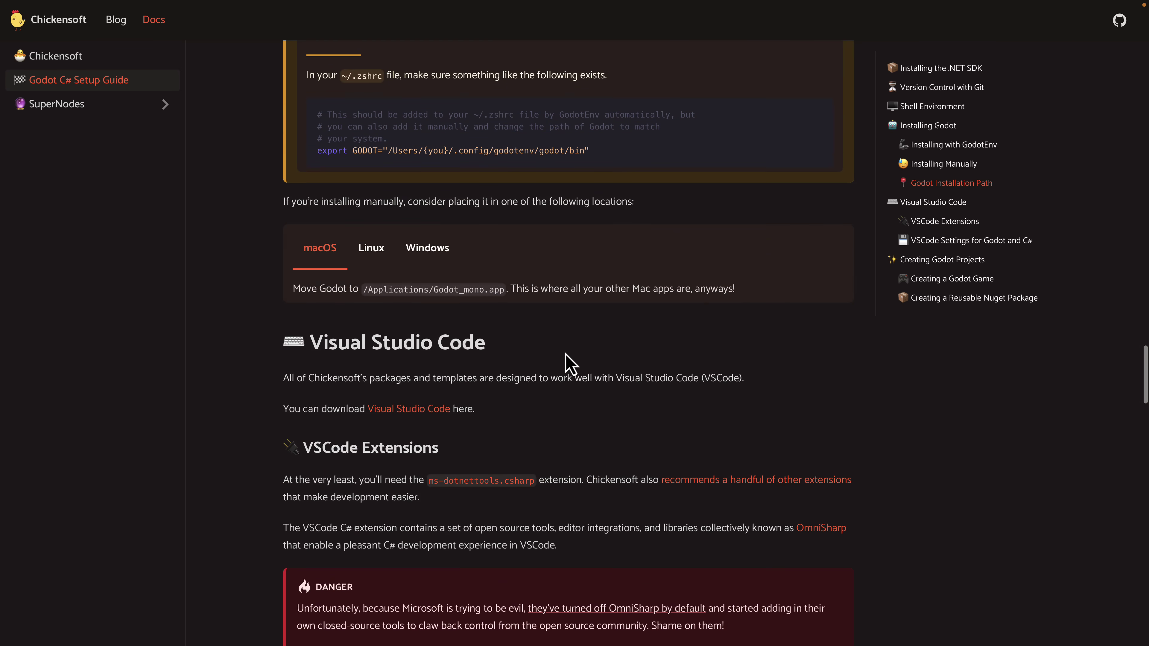
scroll(570, 362, "down", 13)
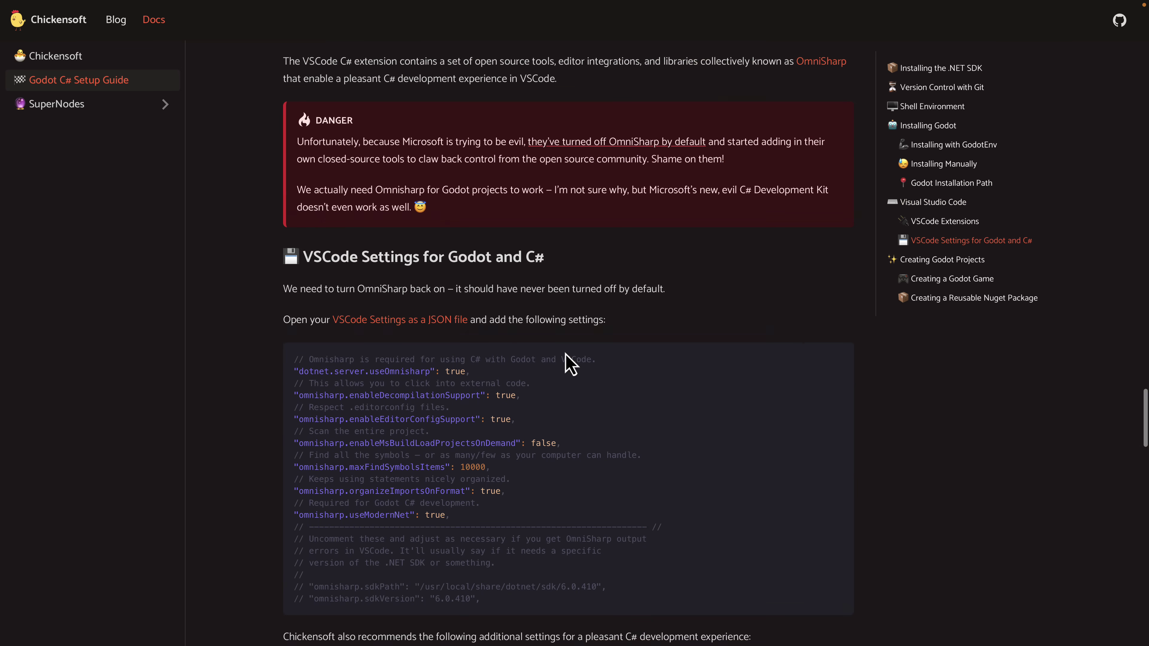
scroll(569, 362, "down", 15)
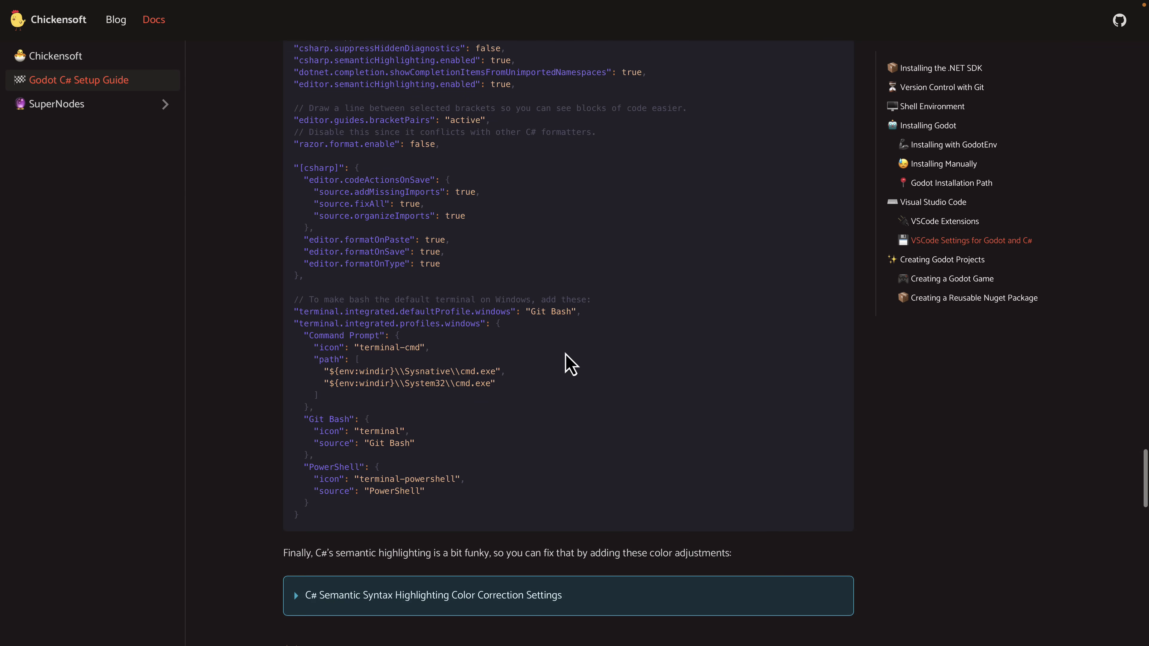
scroll(570, 362, "down", 15)
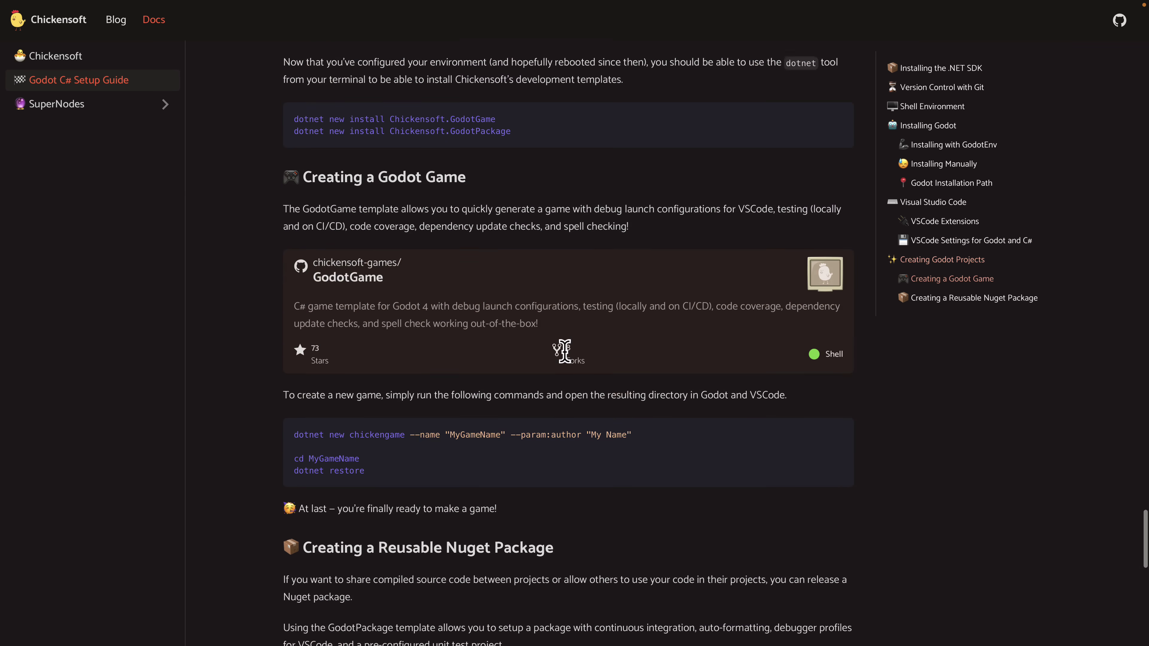
scroll(565, 352, "down", 15)
scroll(565, 351, "up", 20)
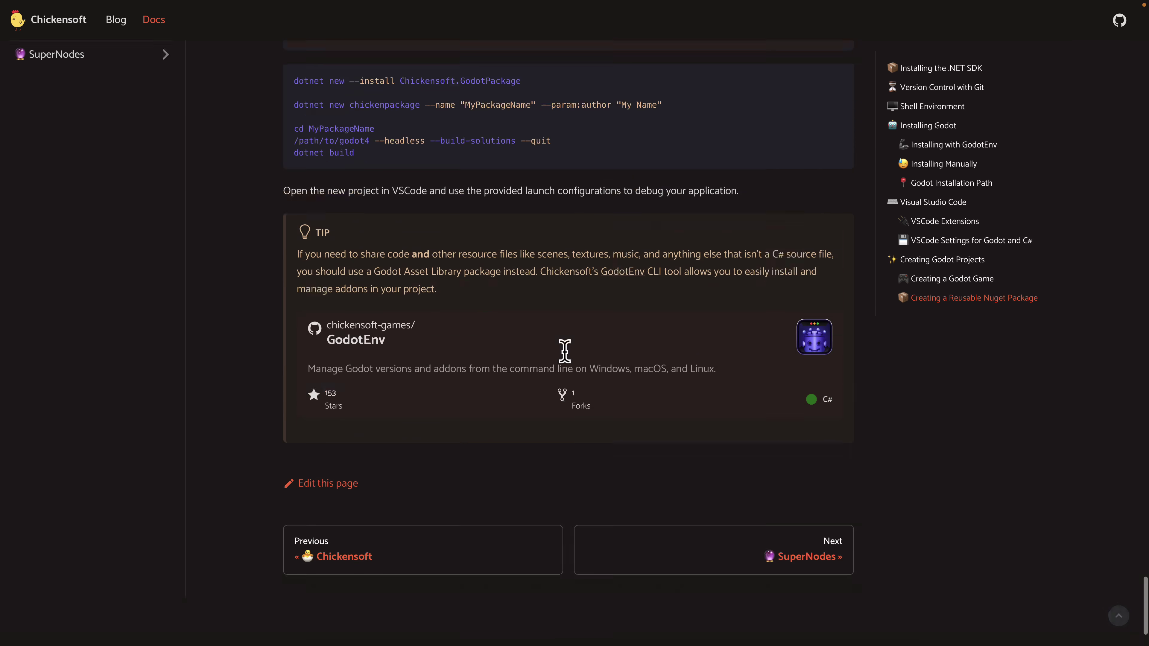
scroll(565, 351, "up", 20)
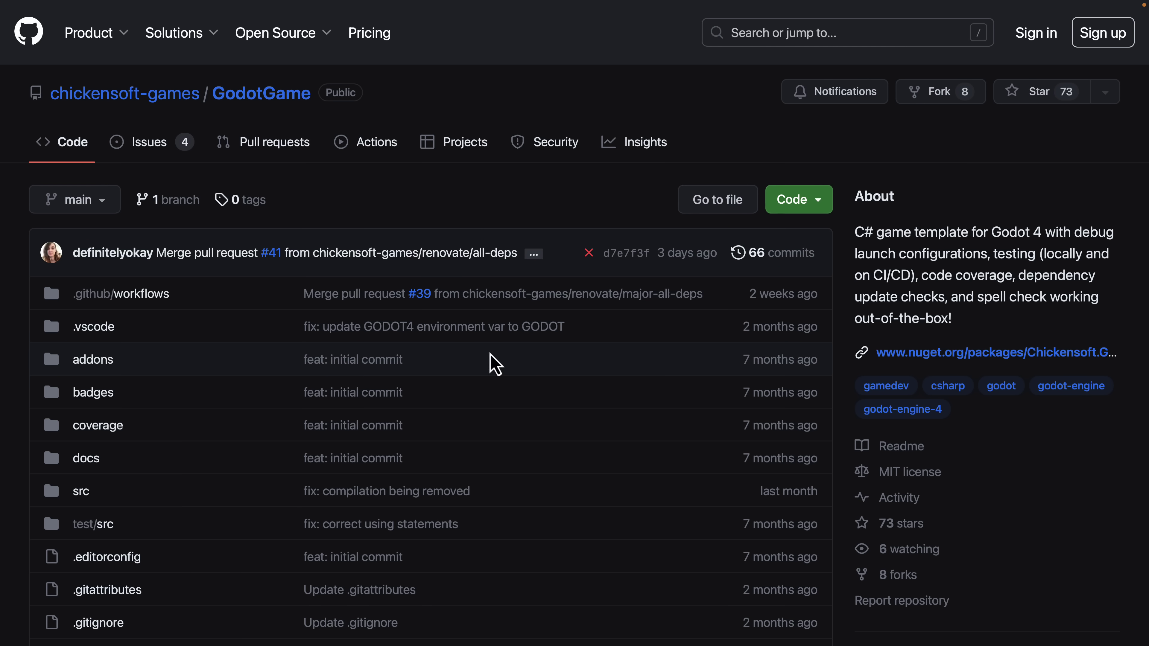
Scroll the GodotGame README from Getting Started down to Renovatebot, then back up.
scroll(733, 312, "down", 20)
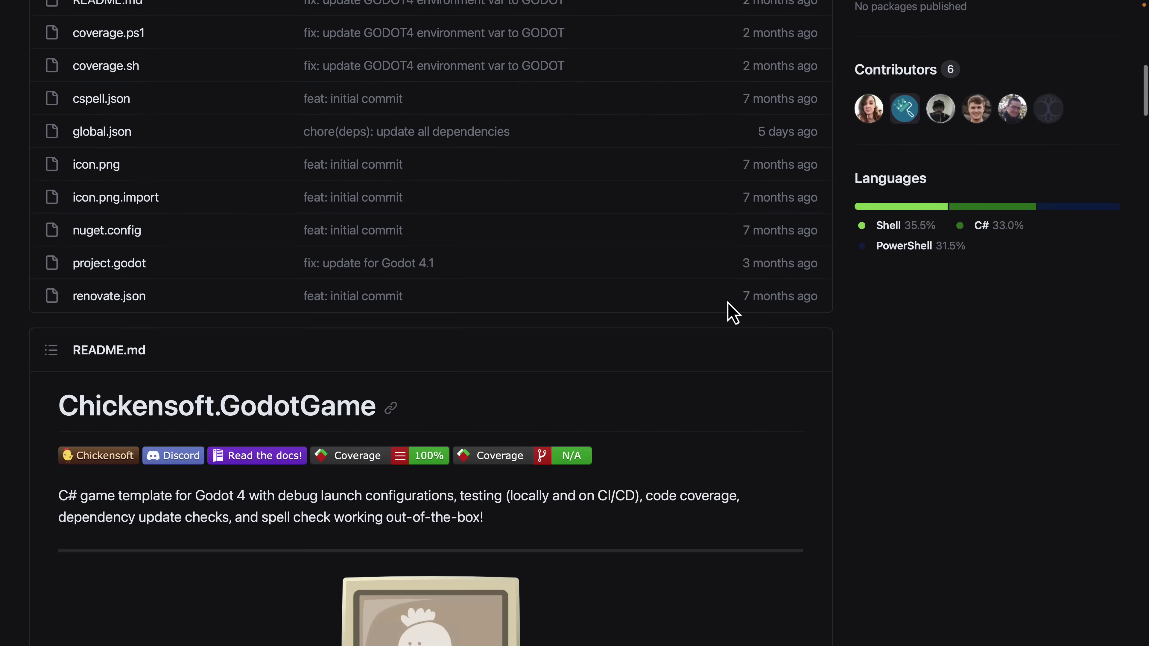
scroll(733, 313, "down", 2)
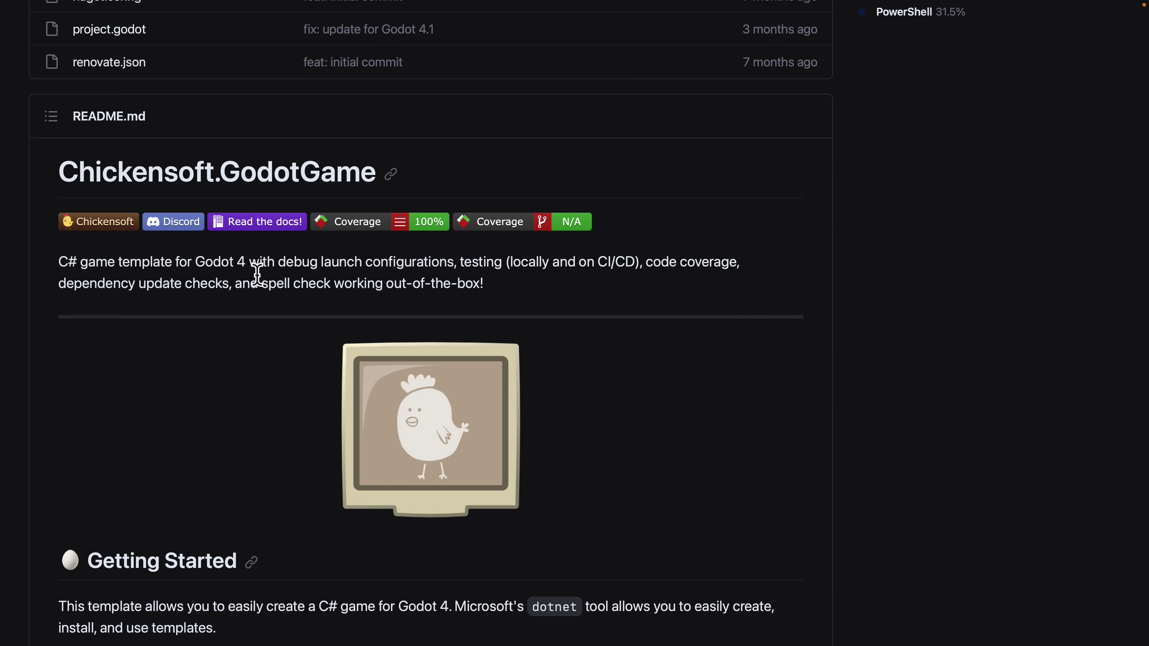
scroll(257, 274, "down", 3)
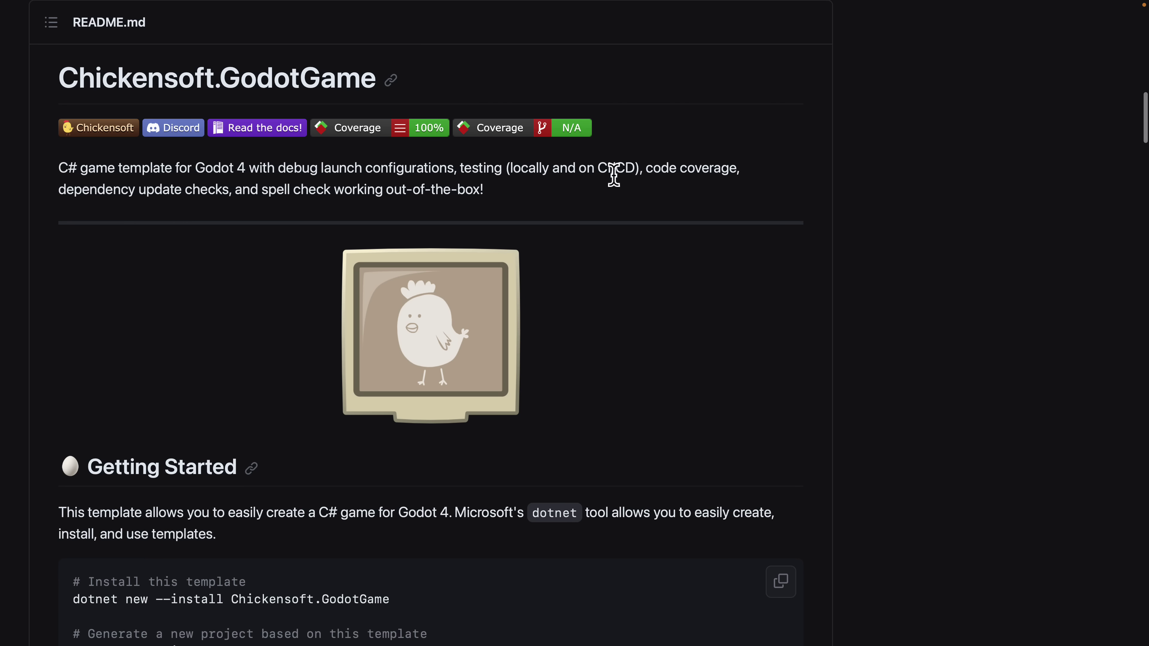
scroll(677, 177, "down", 5)
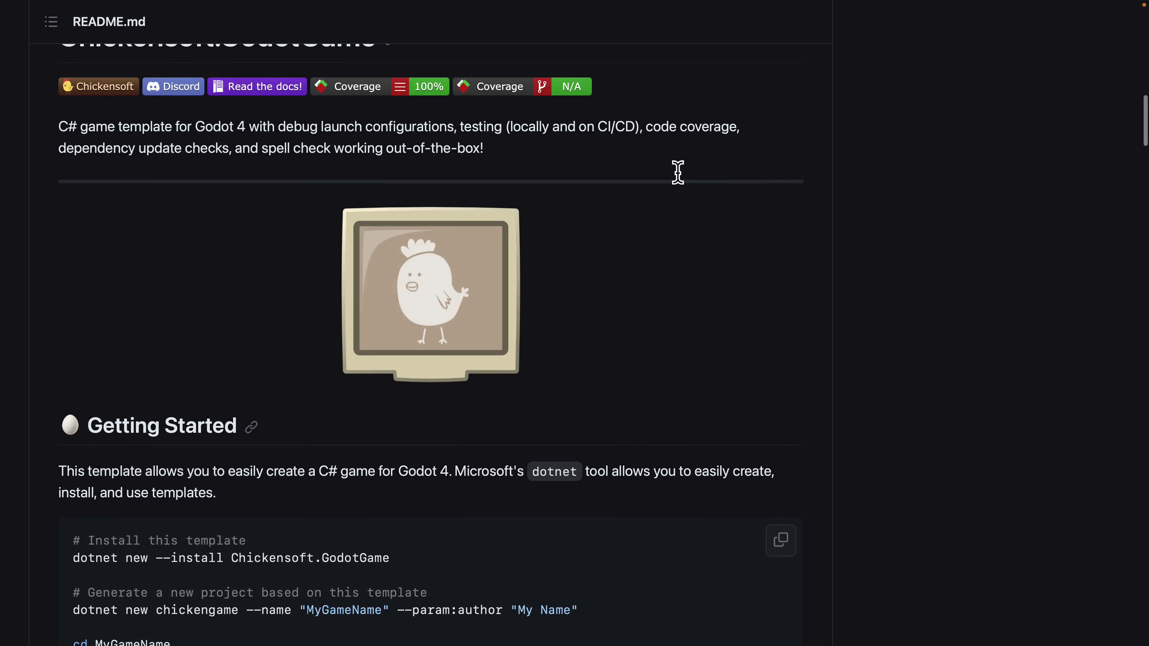
scroll(683, 185, "down", 20)
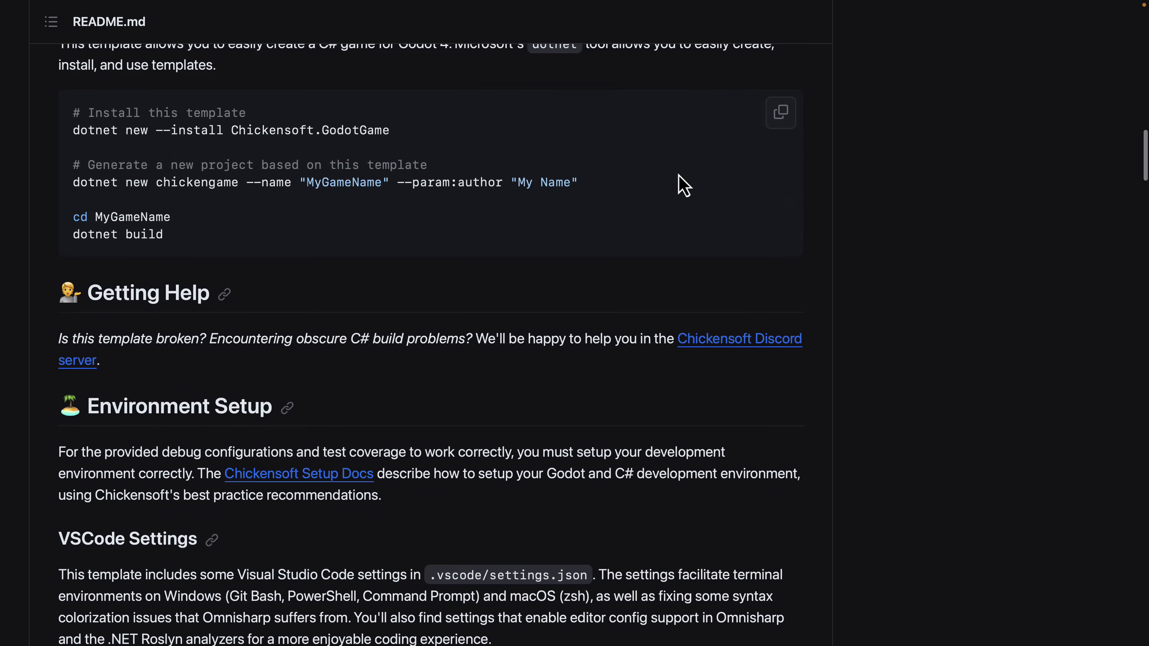
scroll(683, 186, "down", 20)
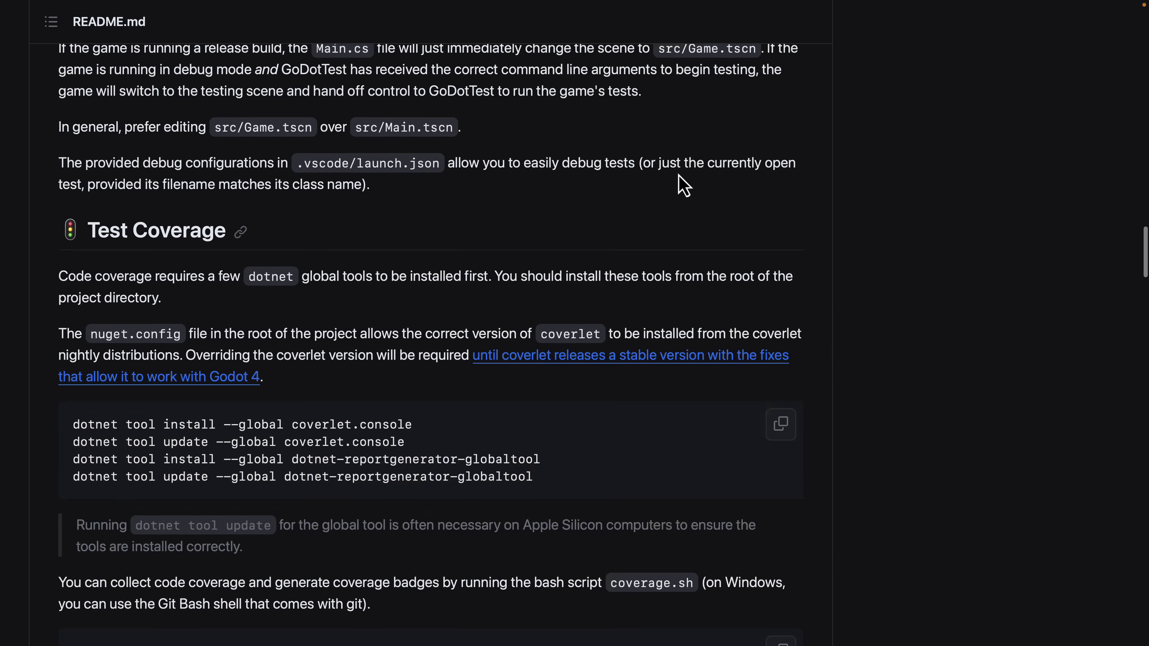
scroll(683, 186, "down", 14)
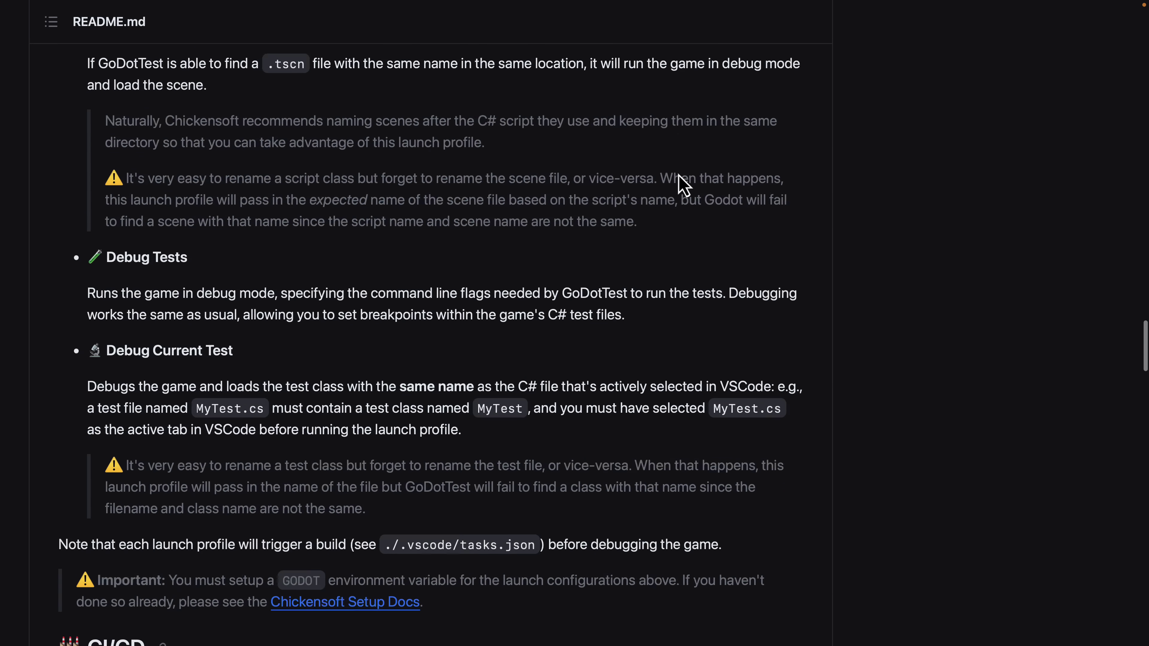
scroll(683, 186, "down", 20)
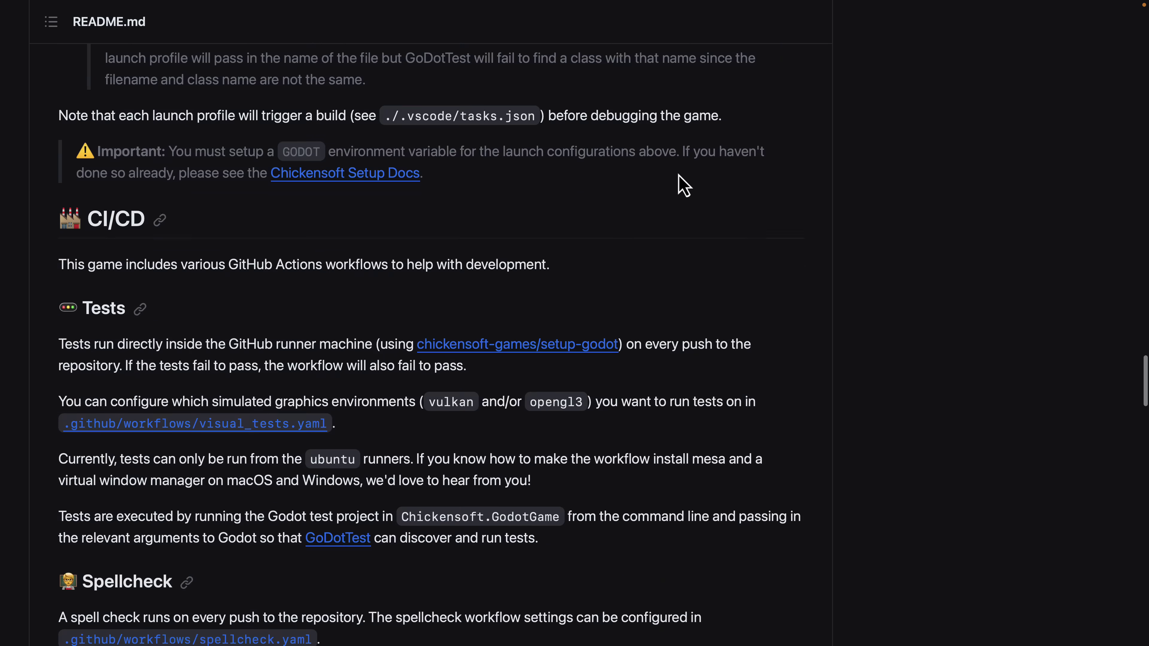
scroll(683, 185, "down", 20)
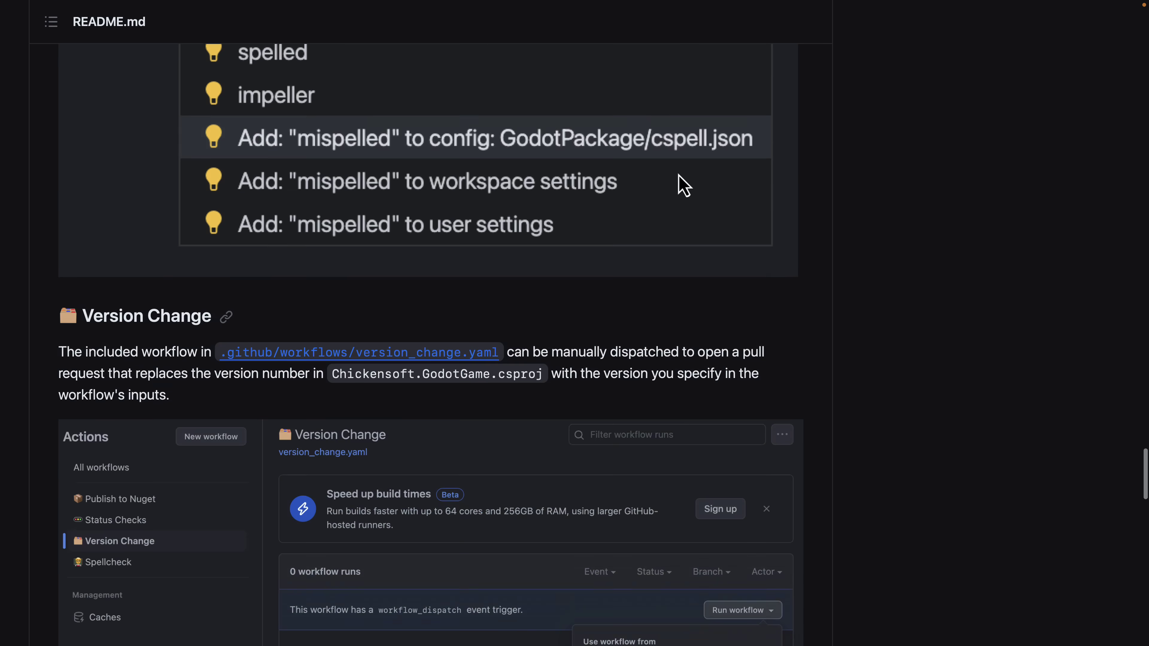
scroll(683, 186, "down", 12)
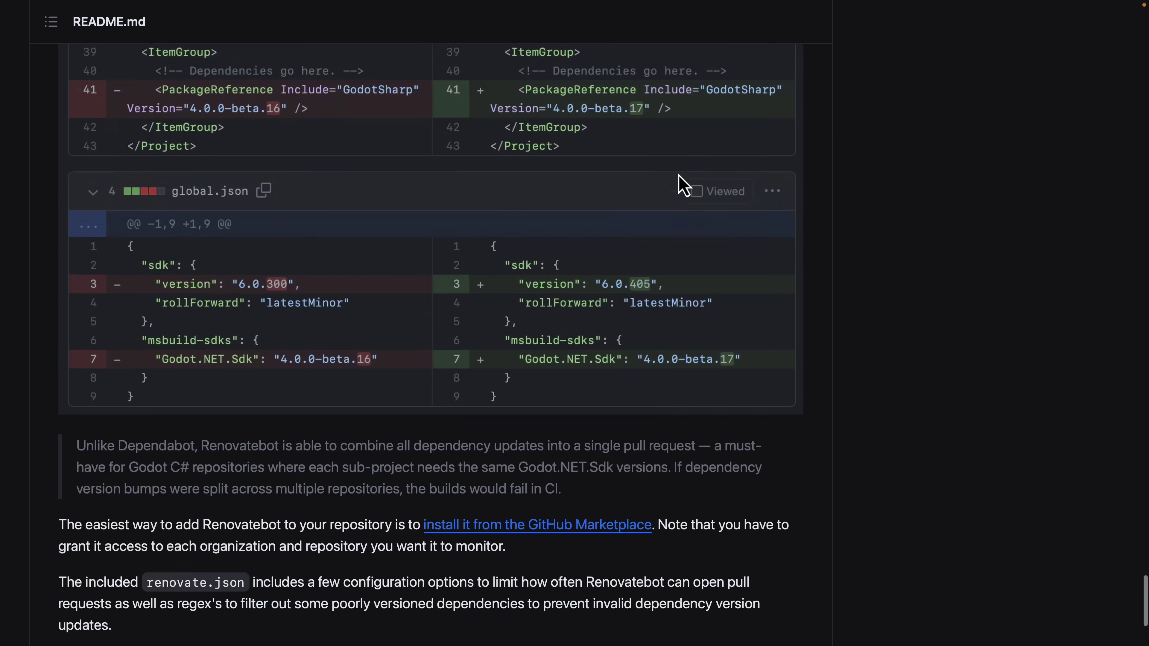
scroll(683, 185, "up", 20)
scroll(683, 186, "up", 20)
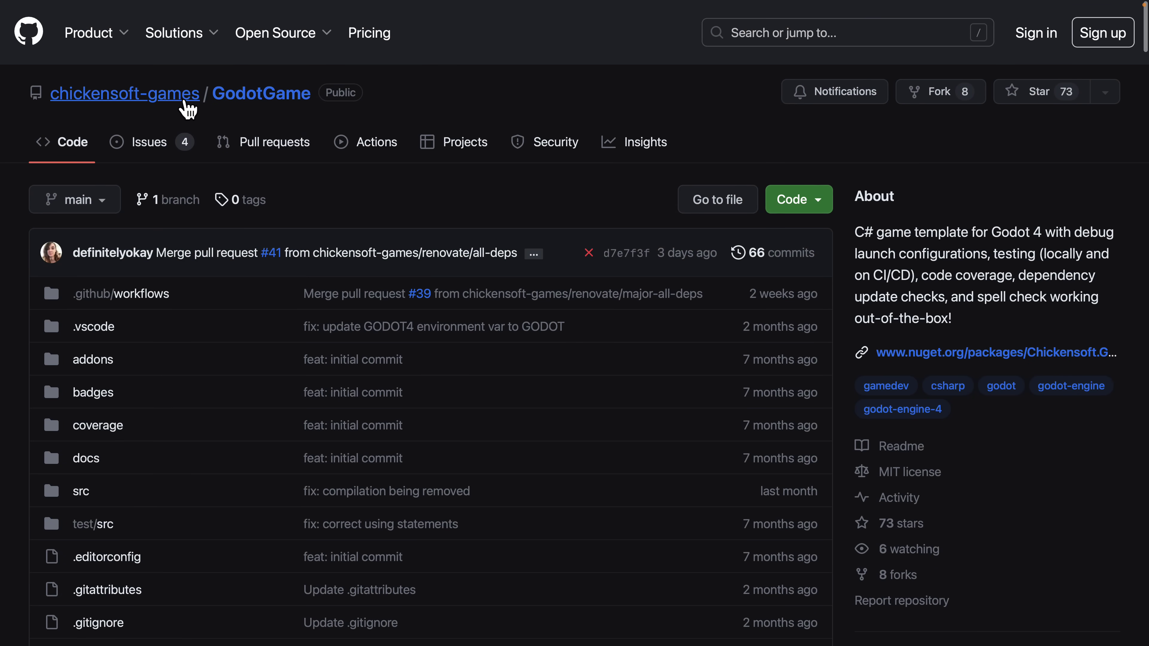
Go to the chickensoft-games organization overview and scroll through its popular repositories.
left_click(187, 107)
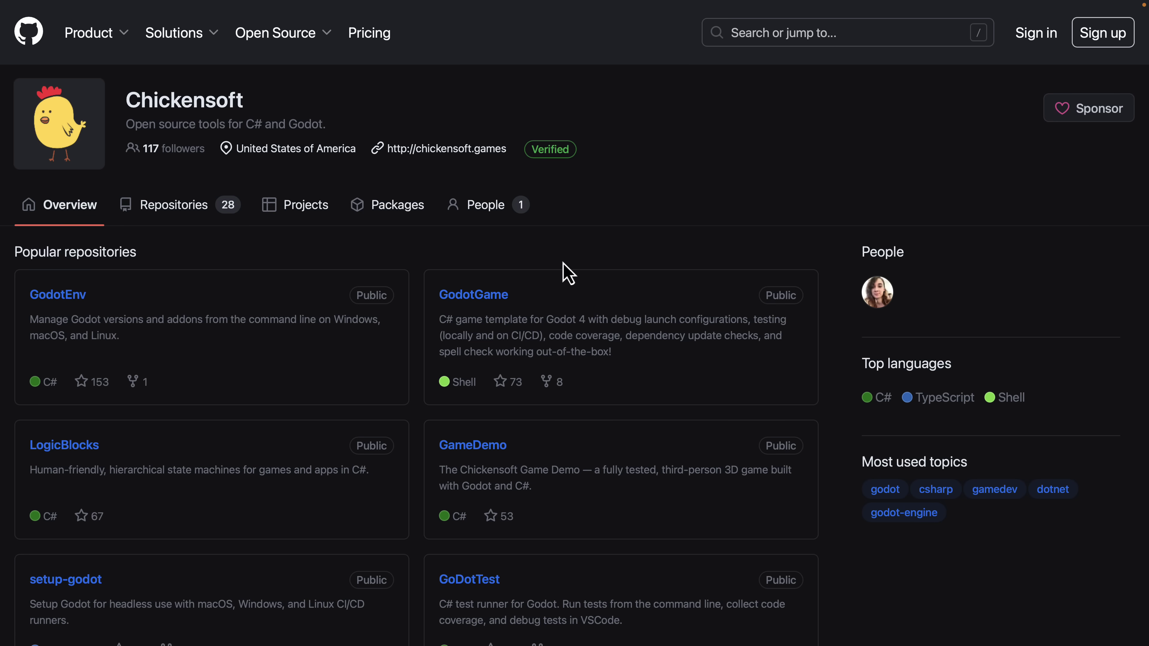
scroll(568, 273, "down", 4)
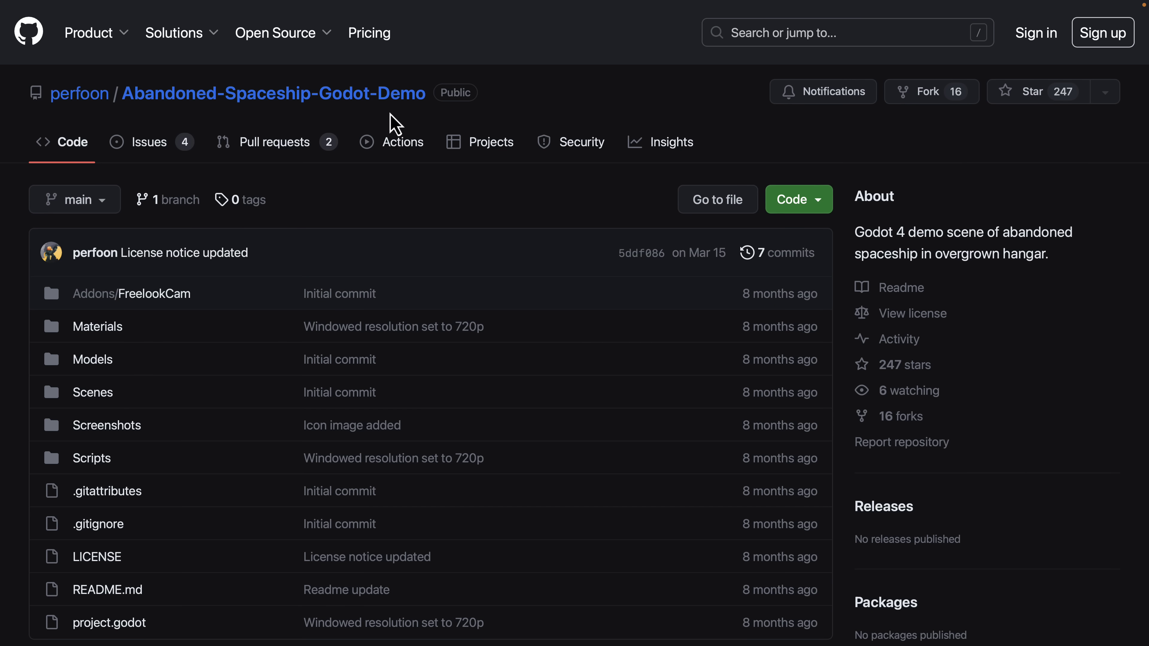
Read the Abandoned Spaceship README's How to install and Features, then follow the BLASTRONAUT link.
scroll(640, 297, "down", 3)
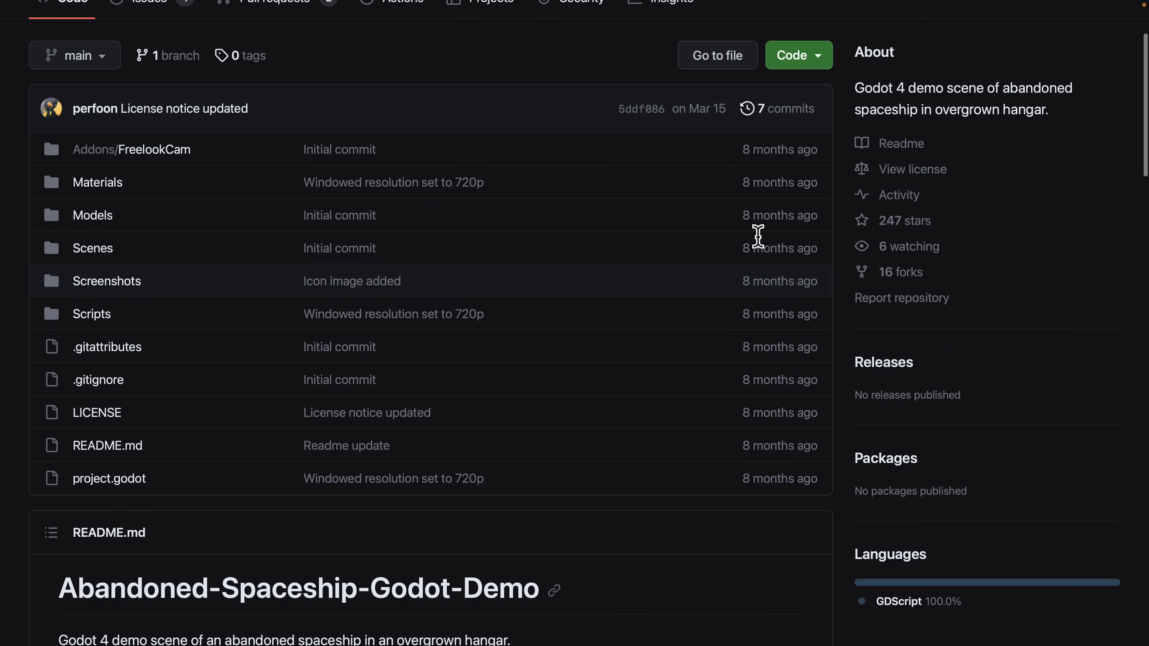
scroll(621, 196, "down", 10)
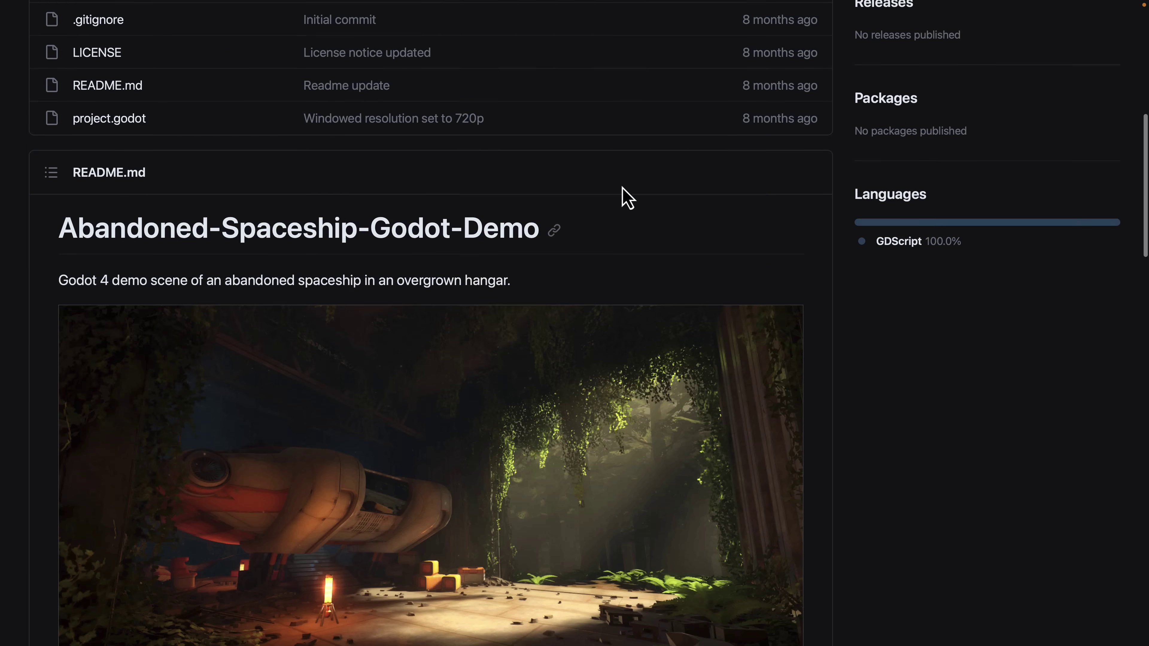
scroll(424, 313, "down", 10)
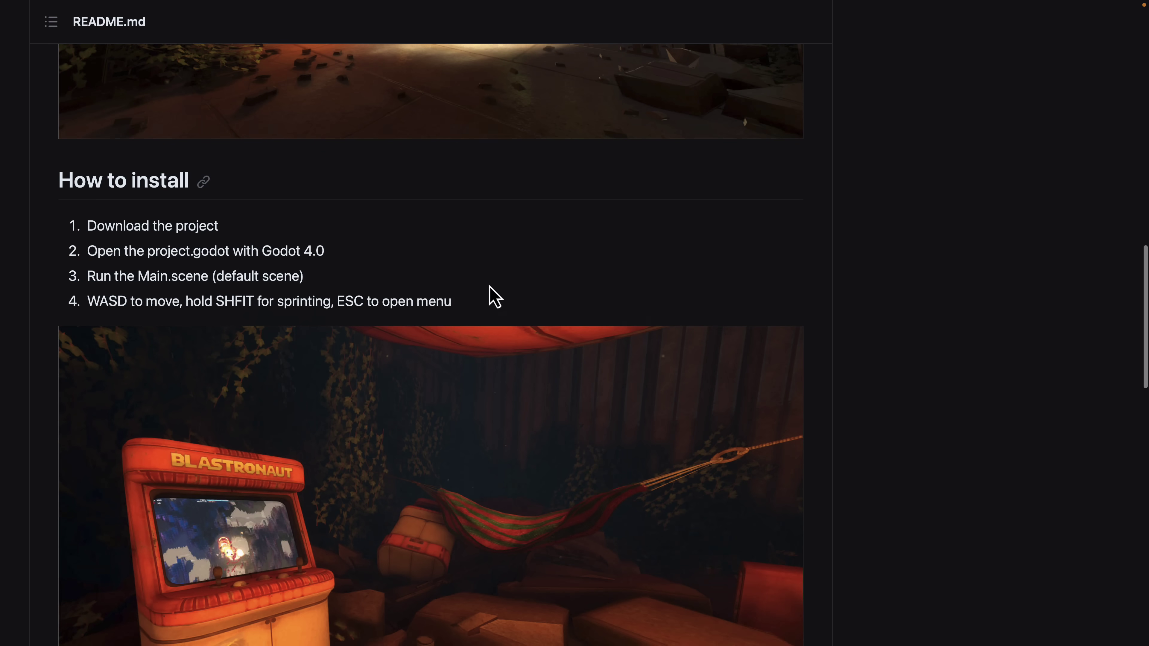
scroll(490, 295, "down", 8)
scroll(490, 295, "down", 6)
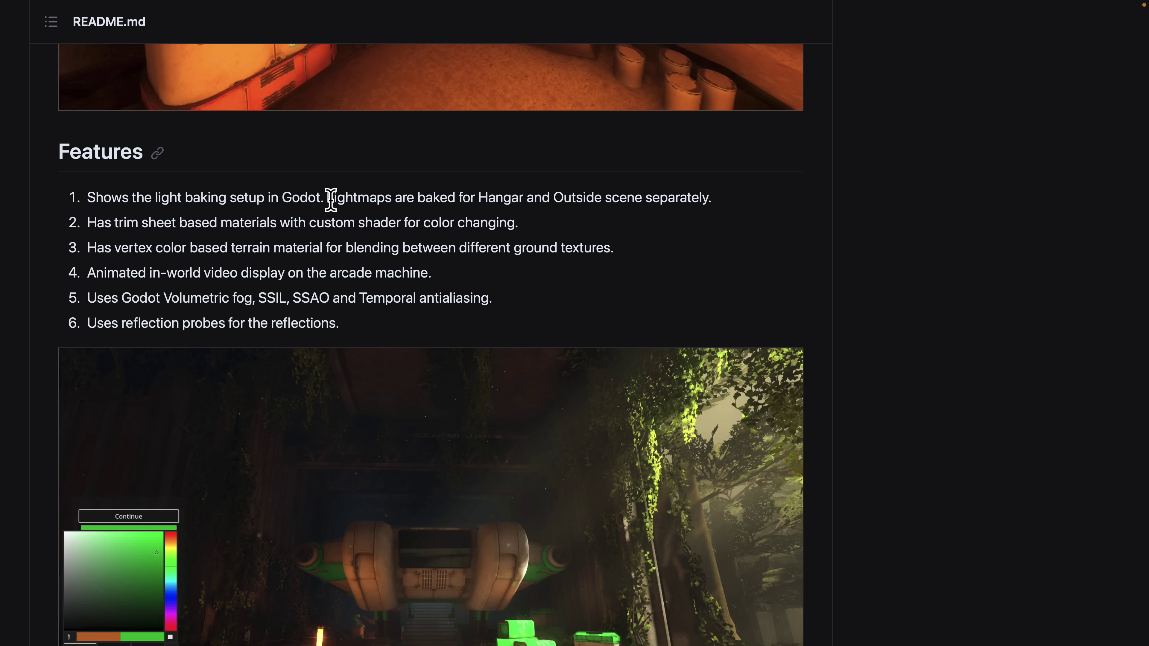
scroll(331, 200, "down", 5)
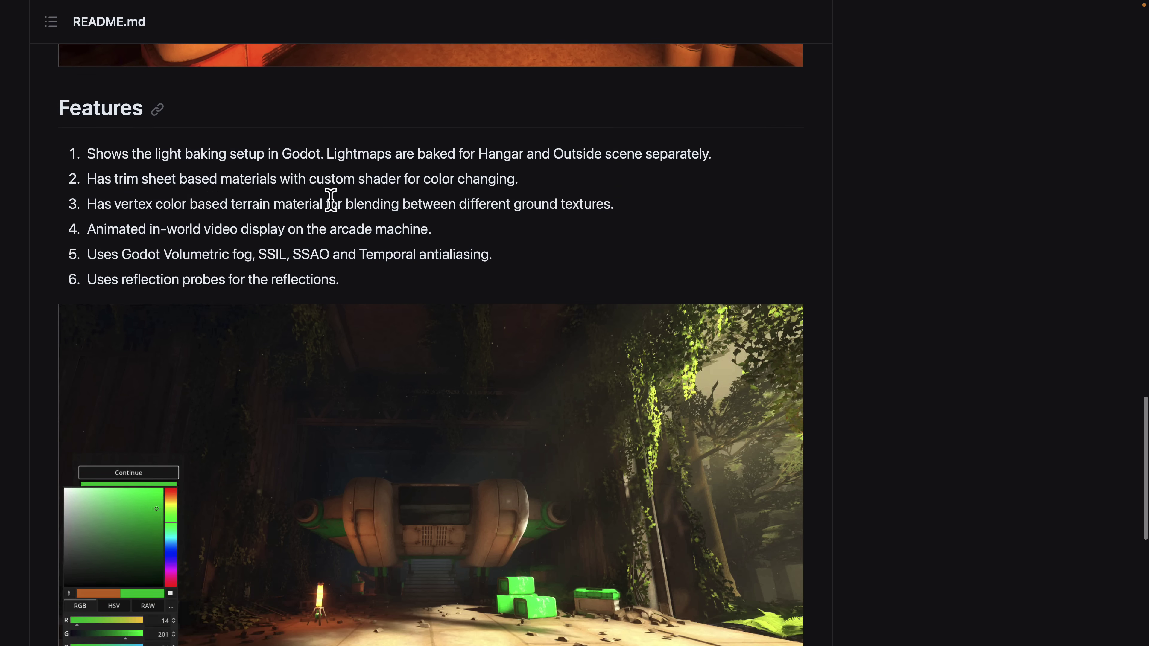
scroll(398, 174, "down", 6)
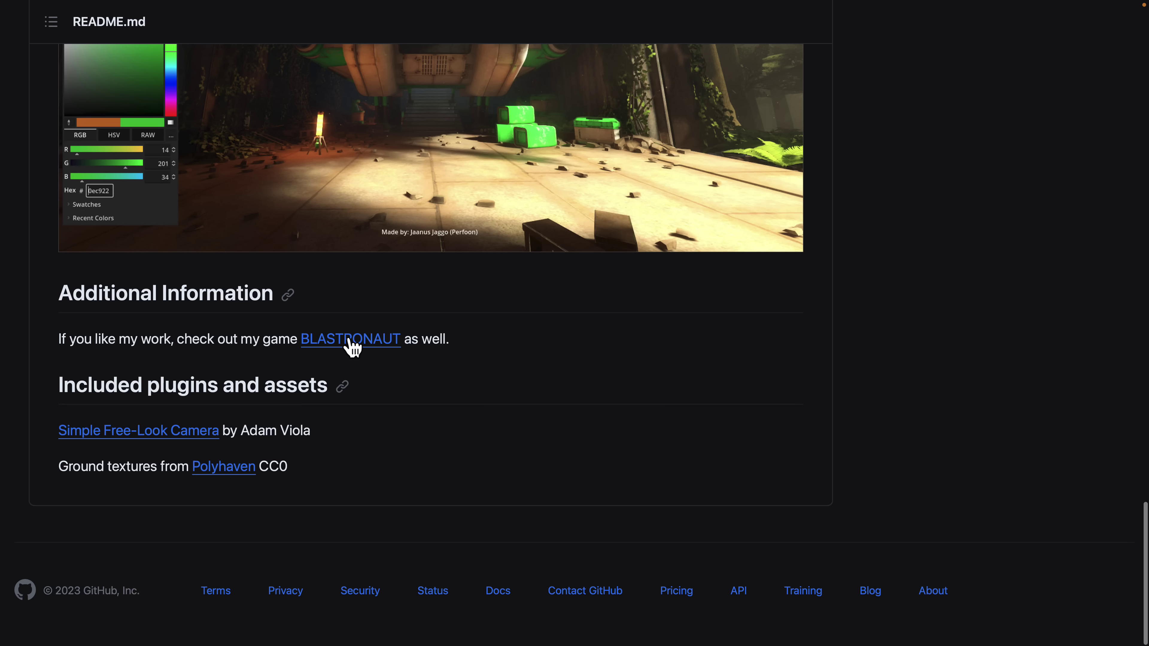
left_click(359, 344)
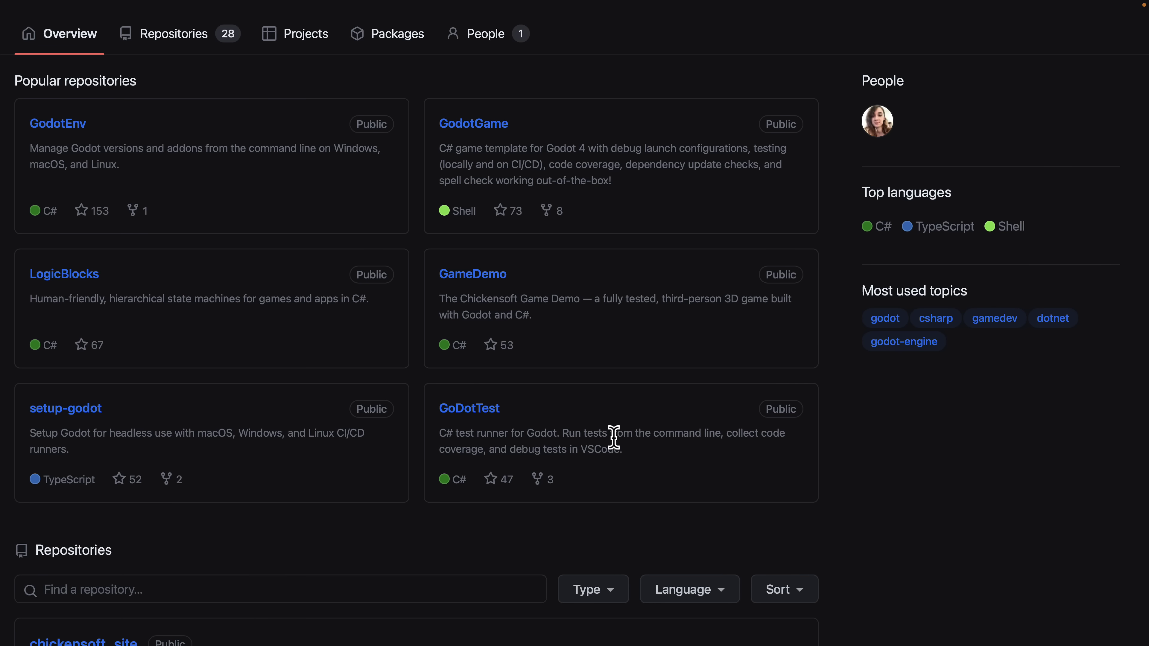
Scroll the Chickensoft organization page up and back down while heading to the GameDemo README video.
scroll(608, 448, "up", 5)
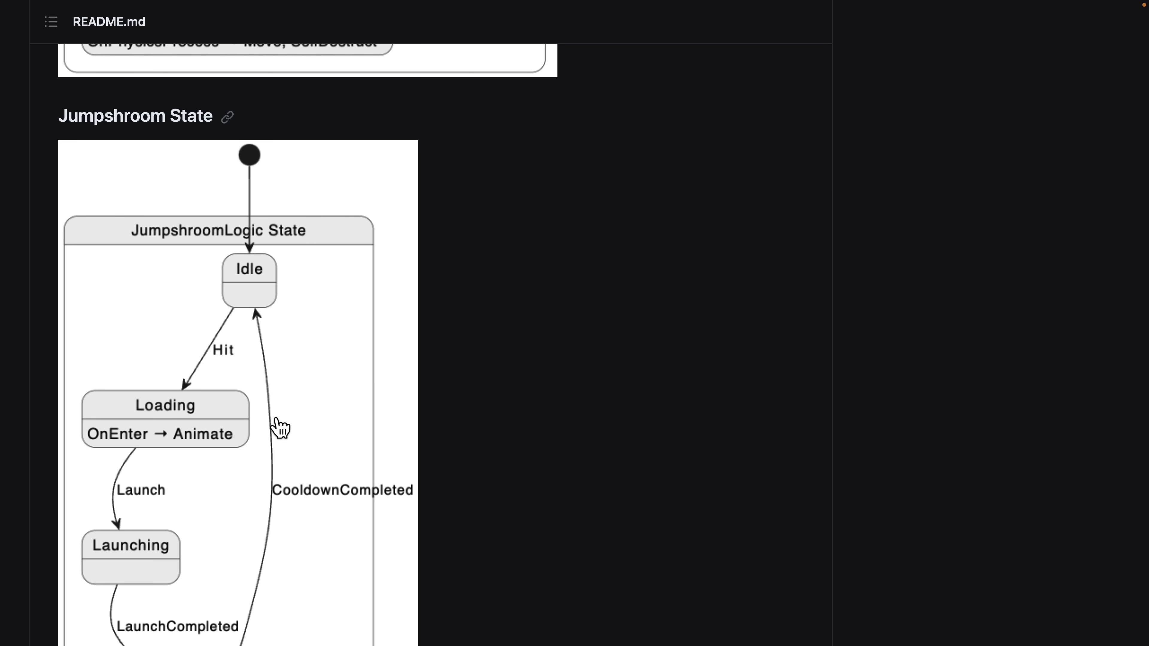
scroll(278, 430, "up", 20)
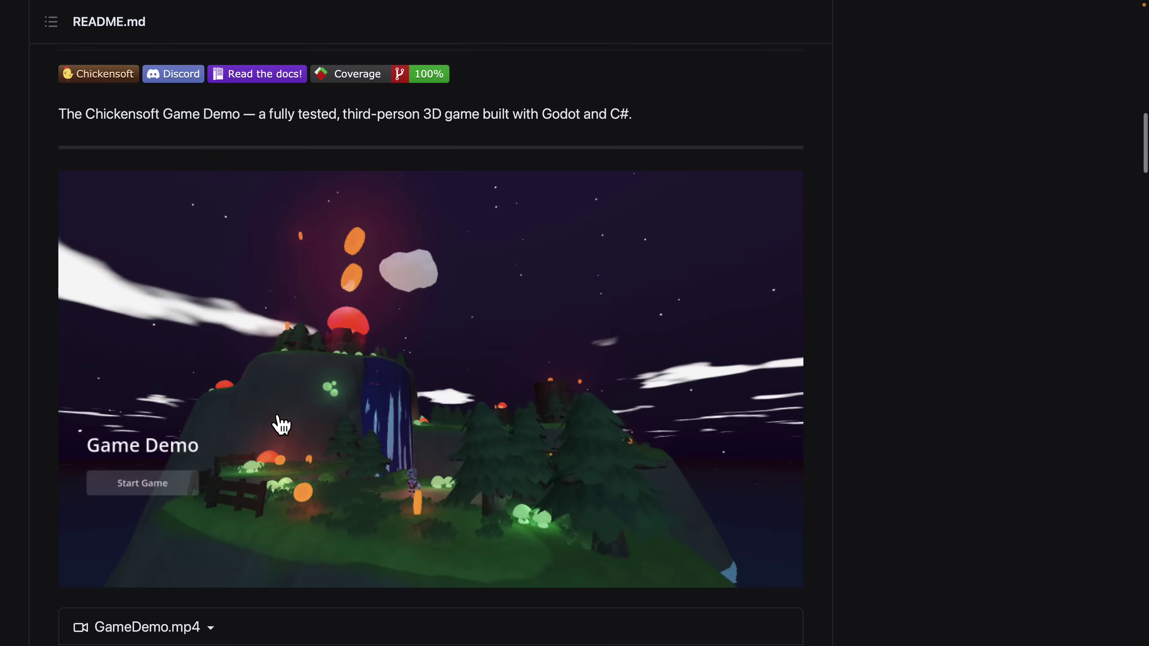
scroll(280, 425, "up", 20)
scroll(278, 421, "down", 15)
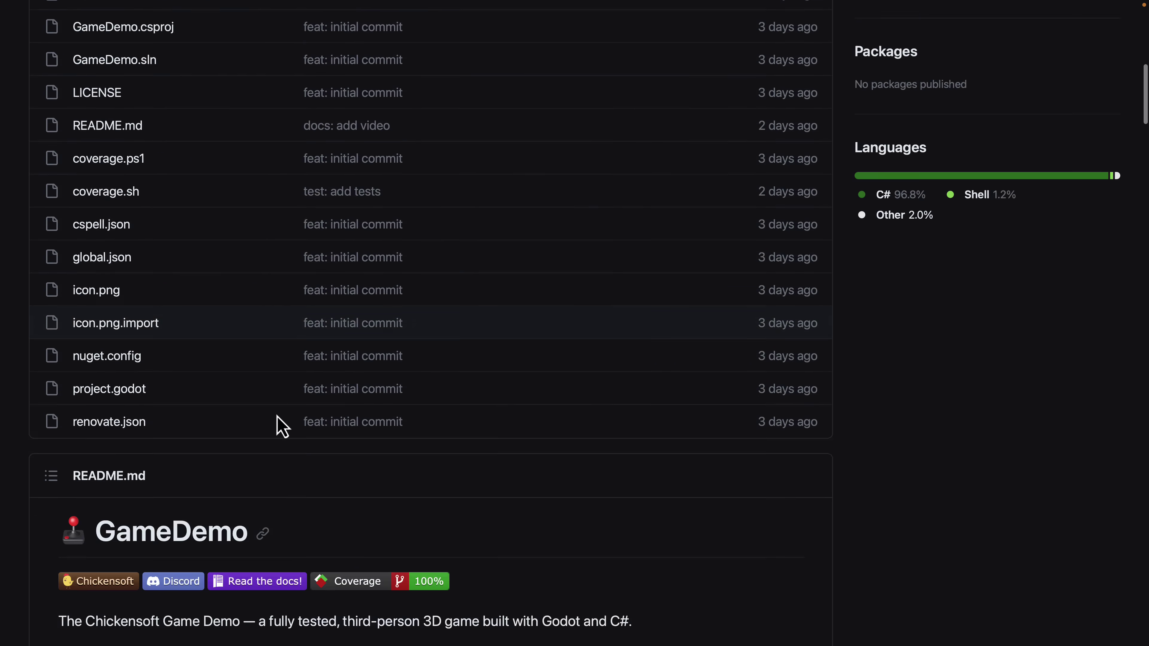
scroll(278, 423, "down", 10)
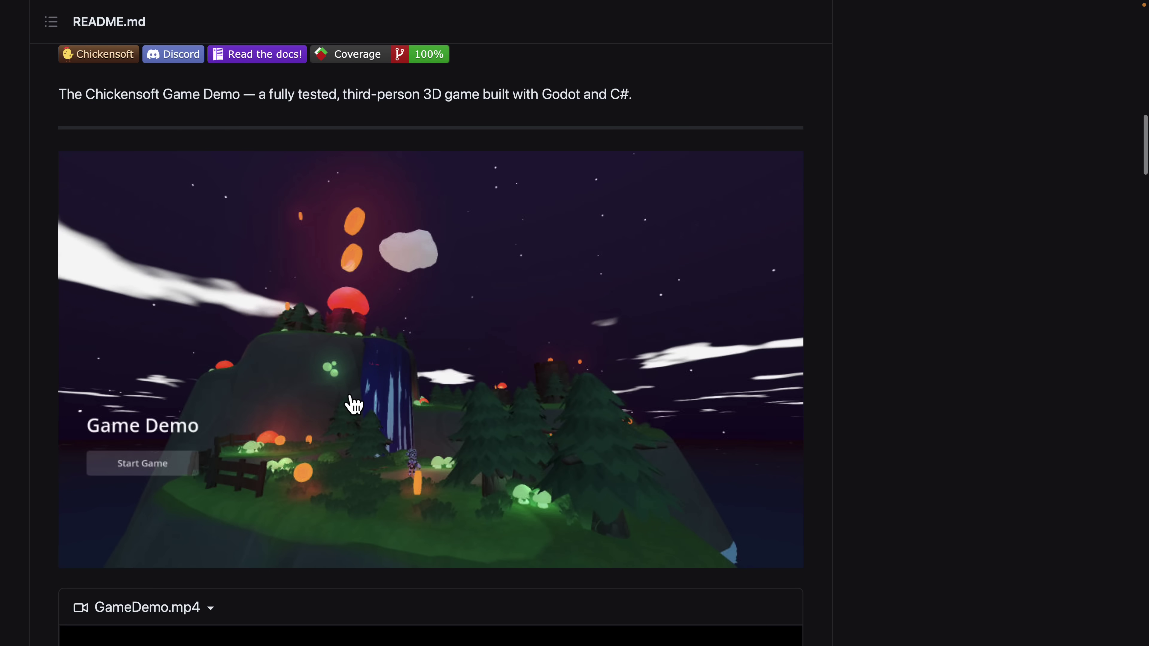